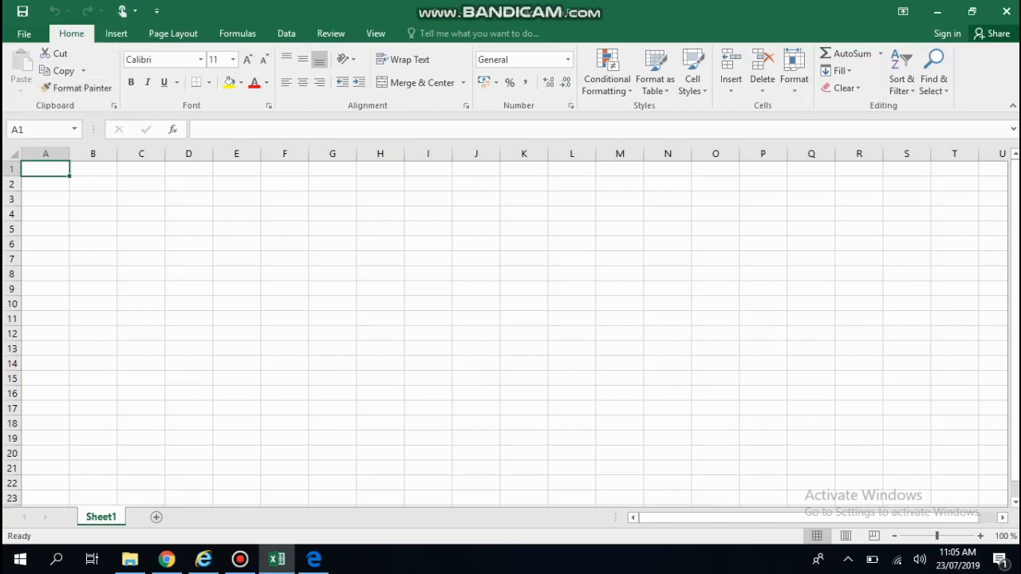
left_click(115, 32)
left_click(173, 33)
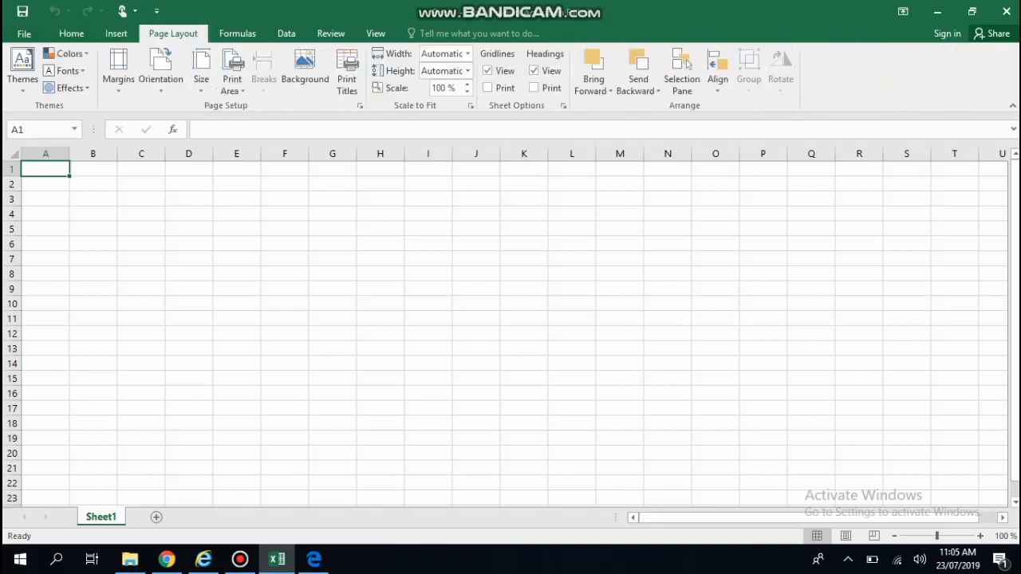
left_click(237, 33)
left_click(286, 33)
left_click(331, 33)
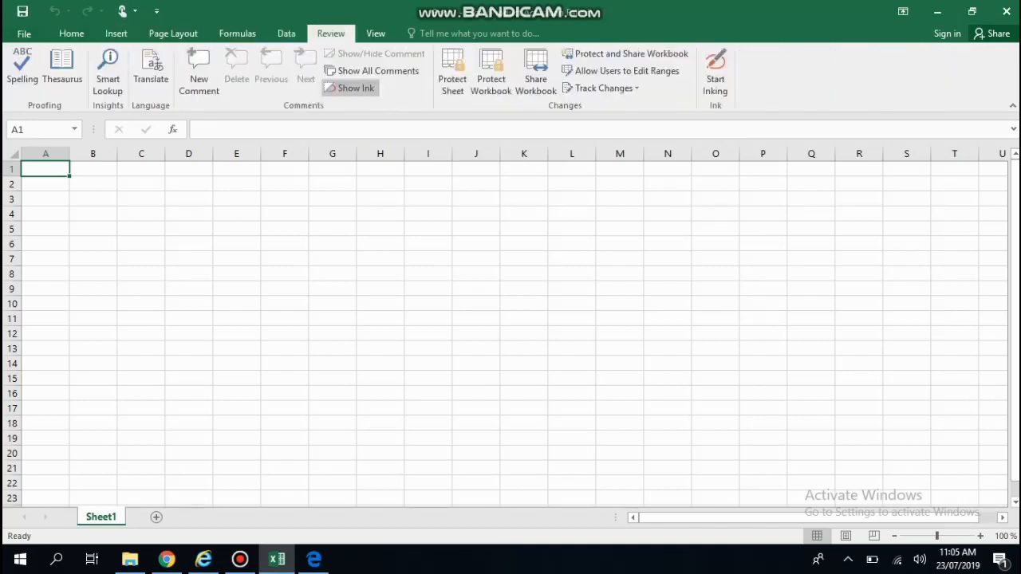
left_click(375, 32)
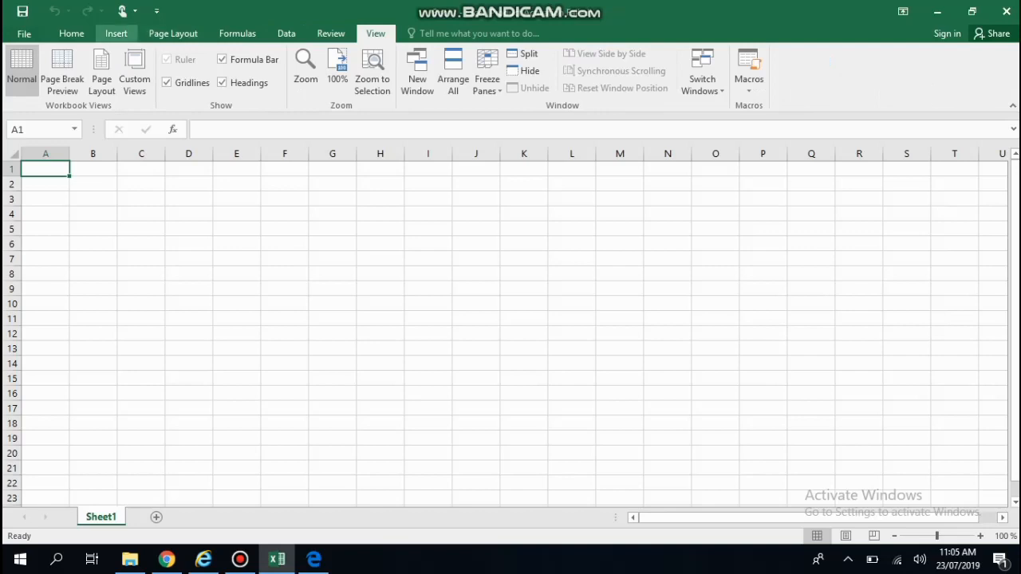
left_click(71, 33)
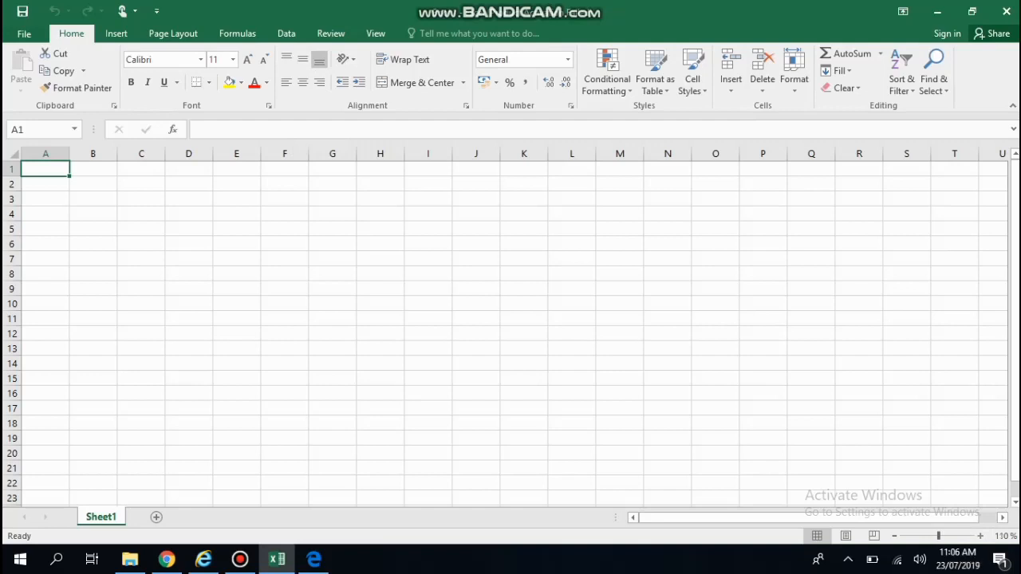
- Set the font size of cell A1 to 14
left_click(980, 536)
left_click(980, 536)
left_click(981, 536)
left_click(980, 536)
left_click(980, 536)
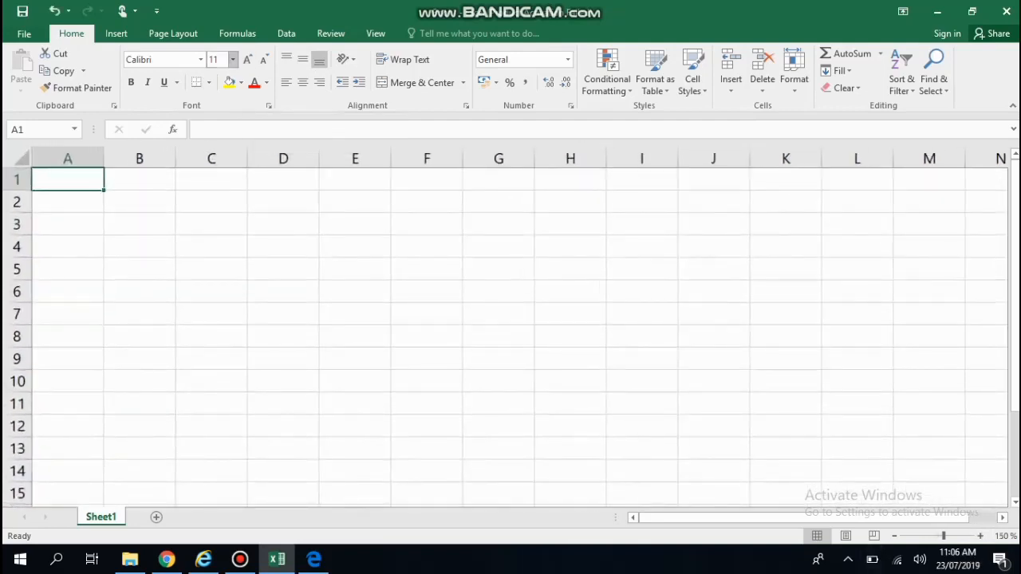
left_click(232, 59)
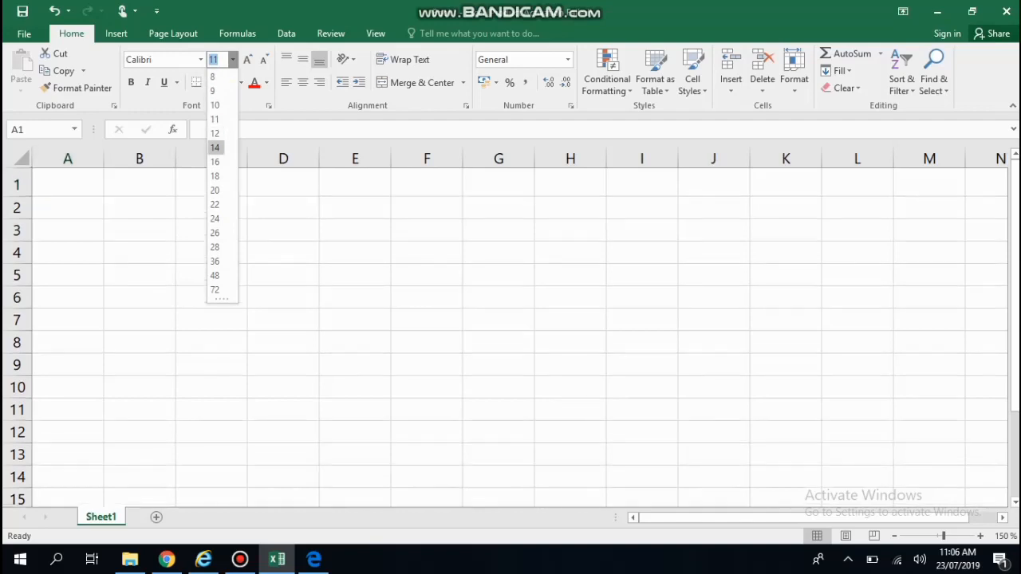
left_click(215, 148)
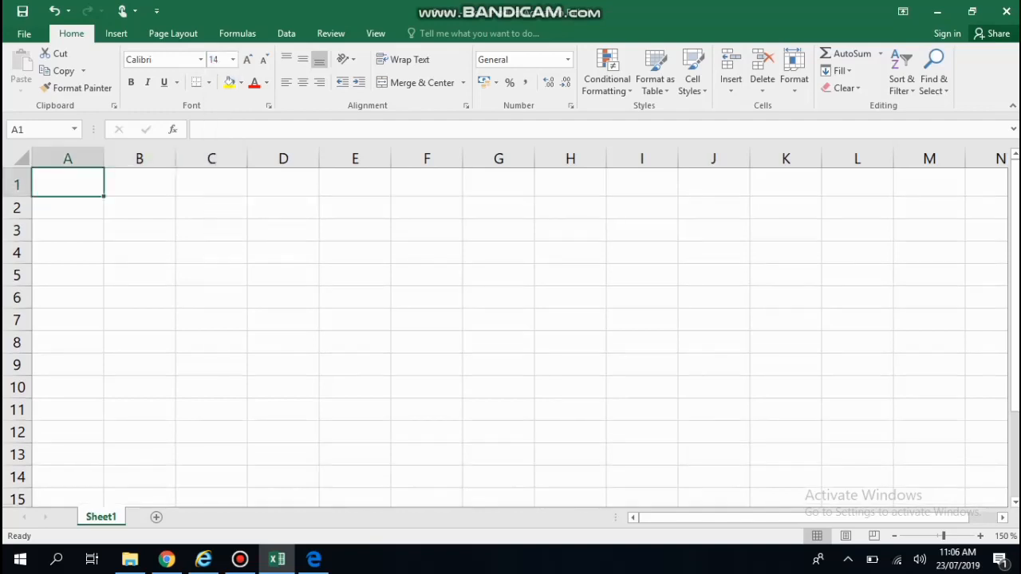
- Enter the text "Ctrl+c" in cell A1
key("Right")
key("Right")
key("Left")
key("Left")
type("Ctrl")
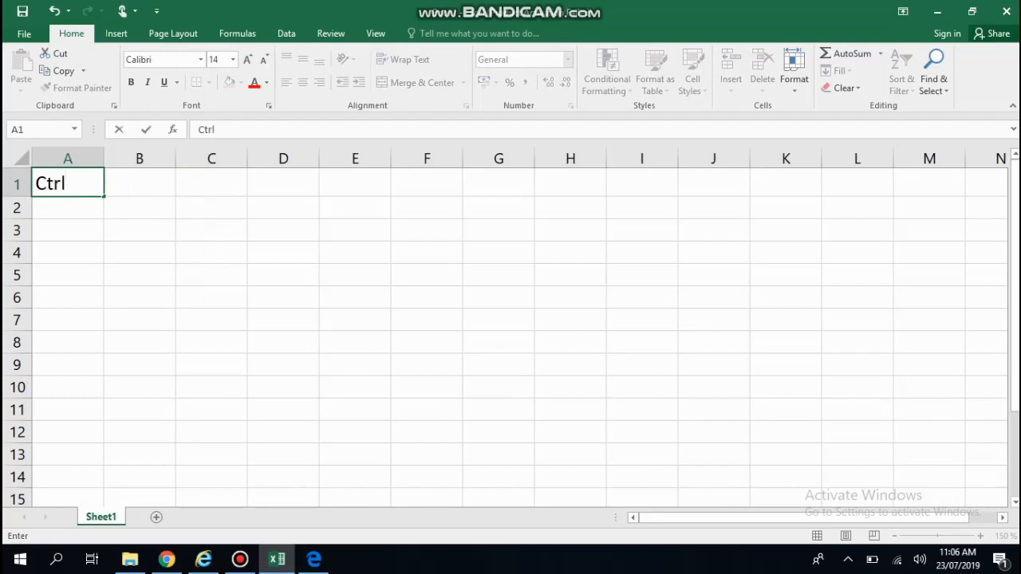
type("+c")
key("Return")
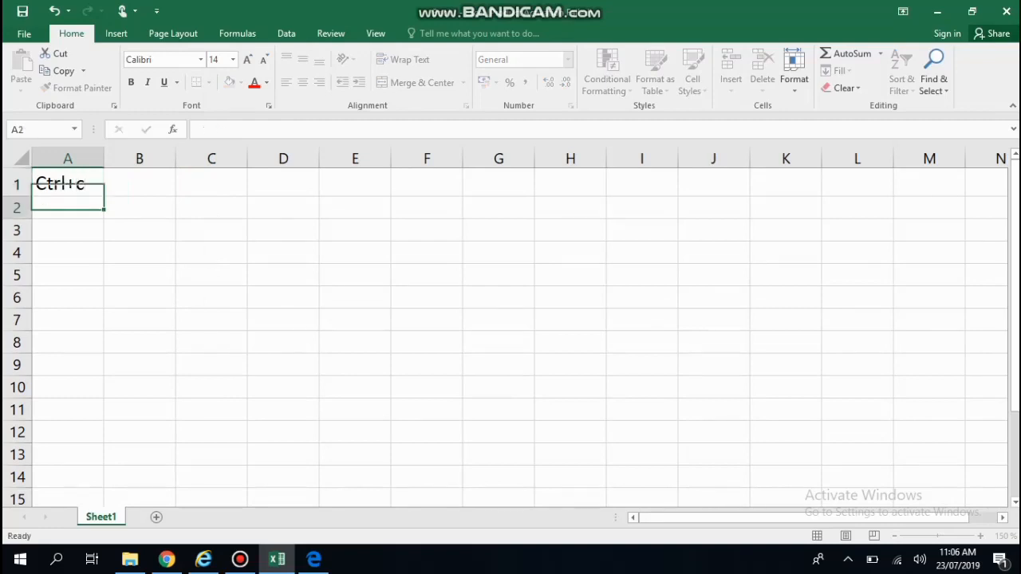
- Enter the lowercase label "copy" in cell B1, next to the Ctrl+c entry
key("Up")
key("Right")
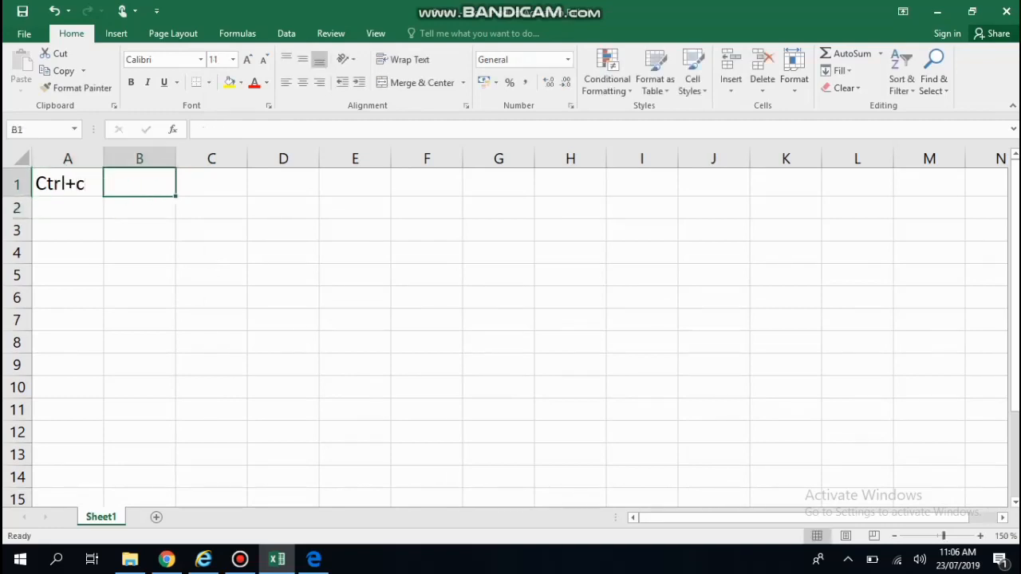
type("copy")
key("Return")
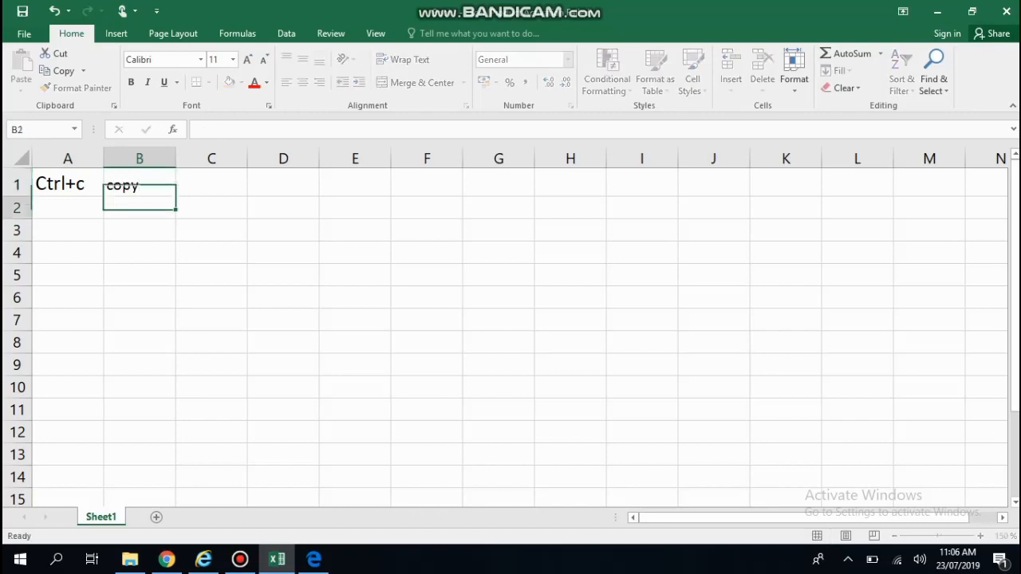
- Replace the entry in cell B1 with "COPY" in capital letters
key("Down")
key("Up")
key("Up")
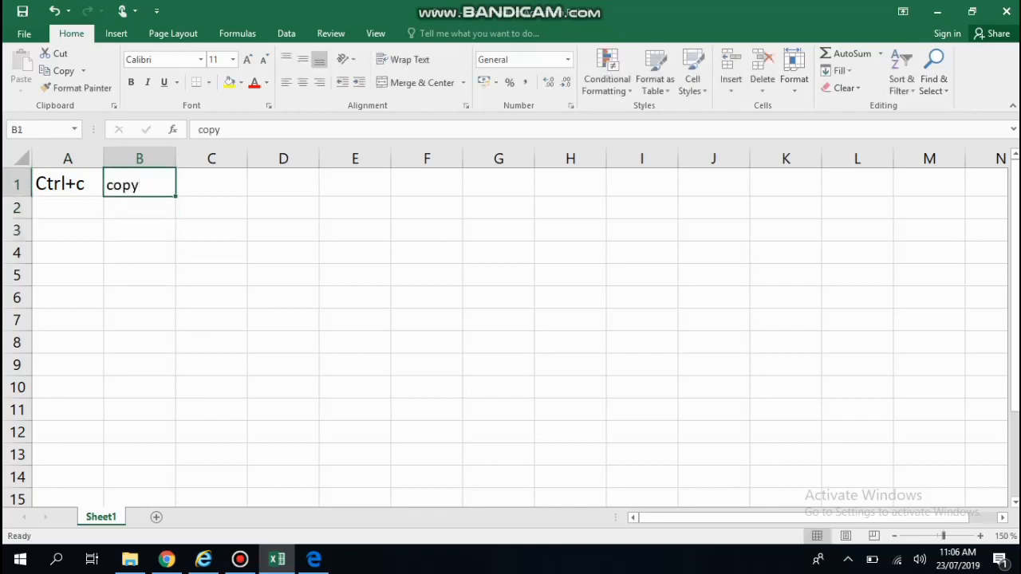
type("c")
key("BackSpace")
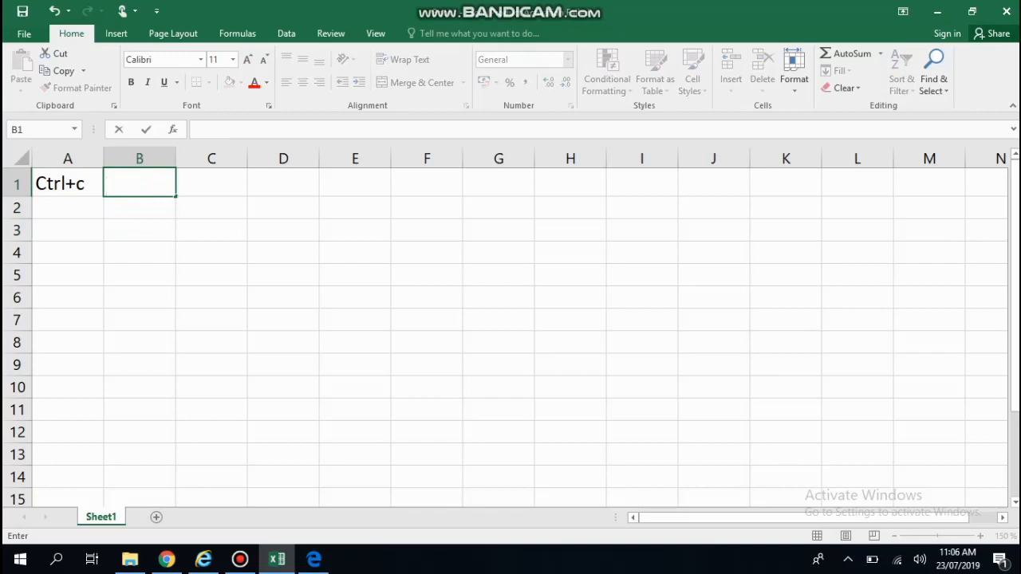
type("COPY")
key("Return")
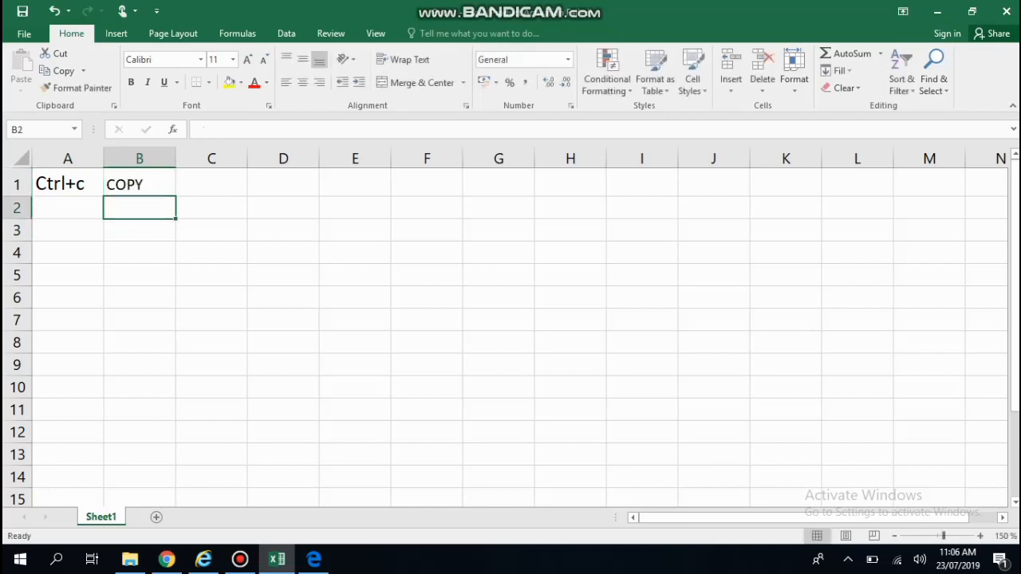
- Copy the contents of cell A1 and paste them into cell C1
key("Left")
key("Down")
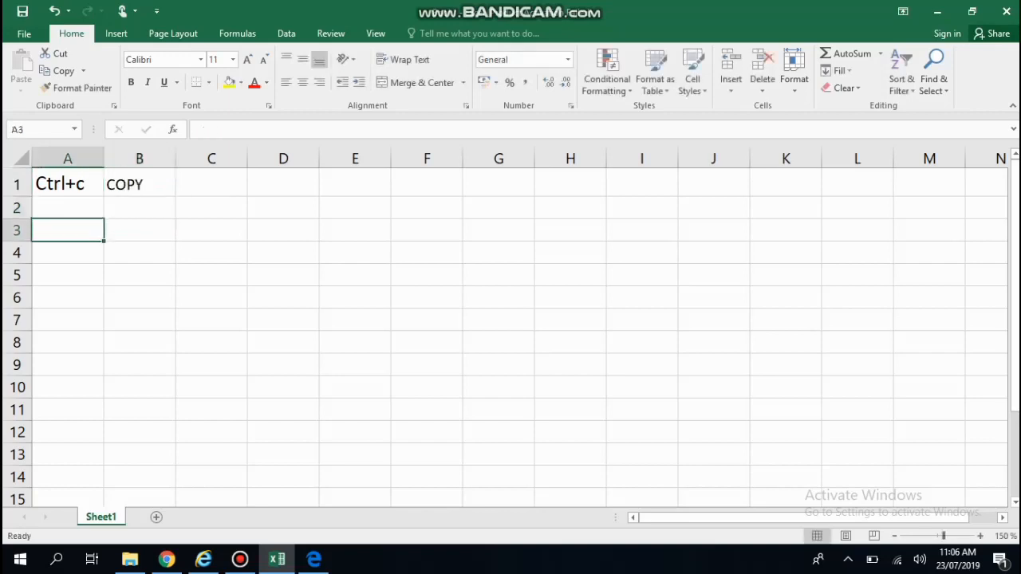
key("Up")
key("Up")
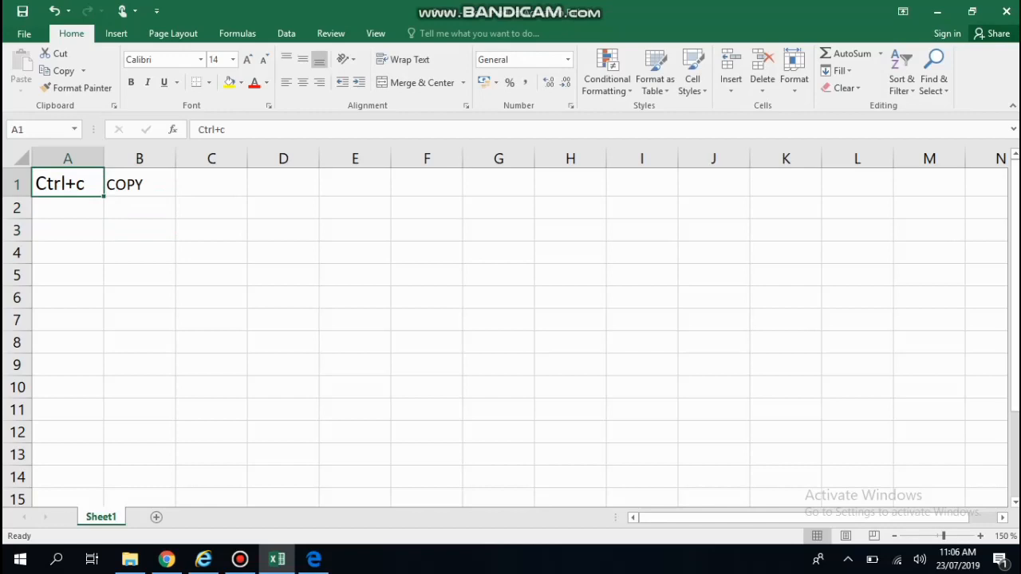
key("ctrl+c")
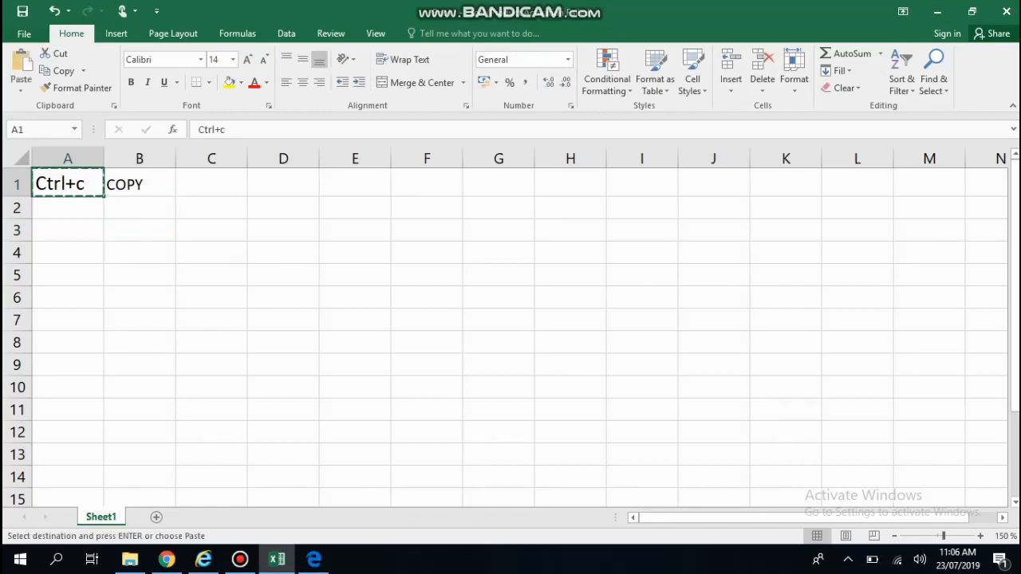
key("Right")
key("Right")
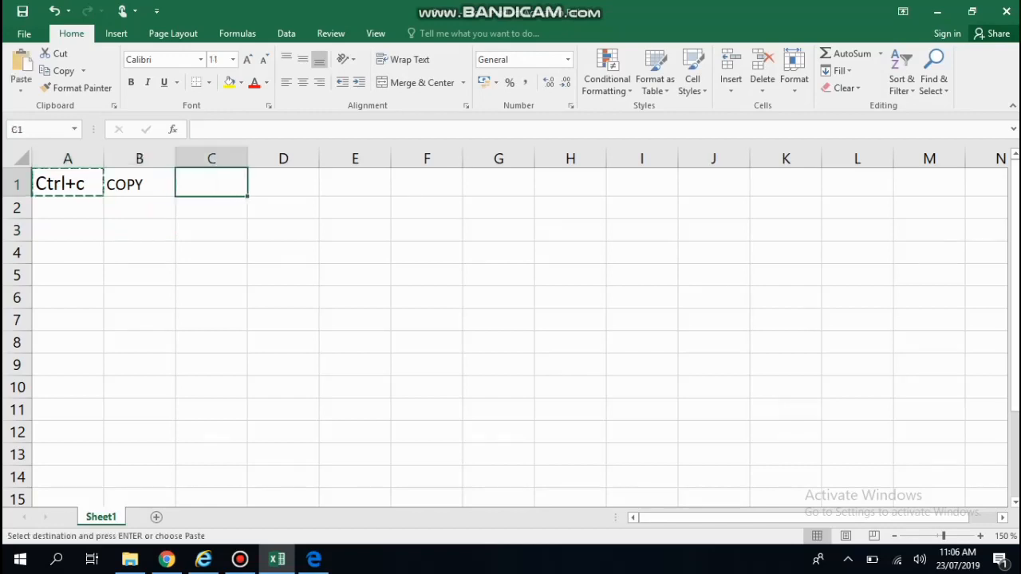
key("ctrl+v")
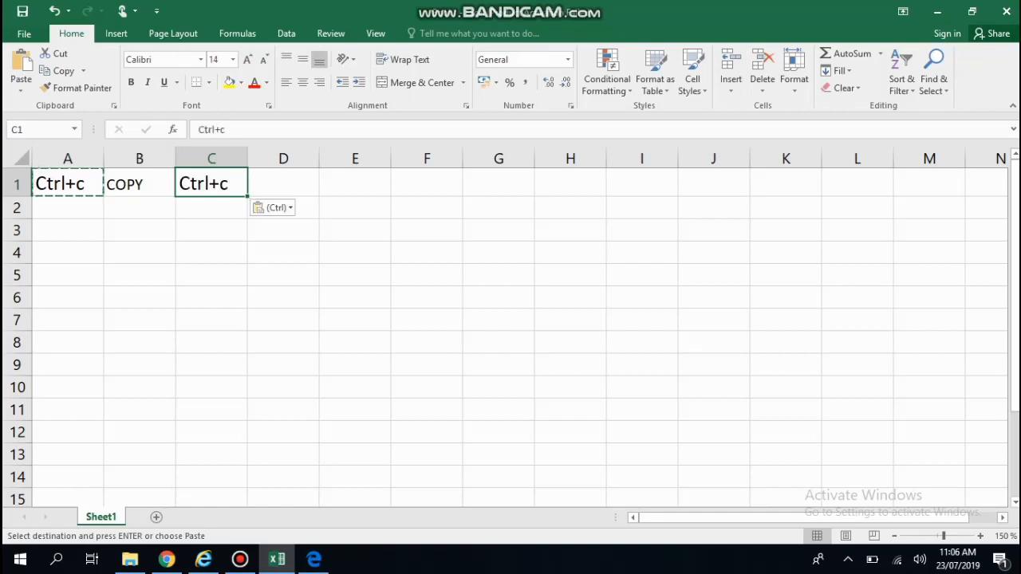
- Enter the text "CTRL+V" in cell A2
key("Left")
key("Left")
key("Down")
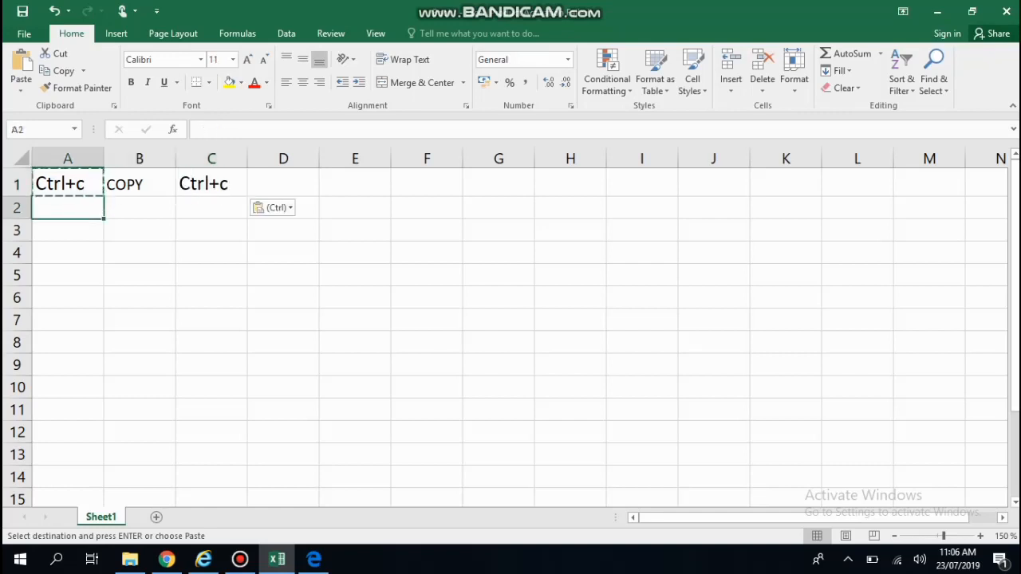
type("CTRL")
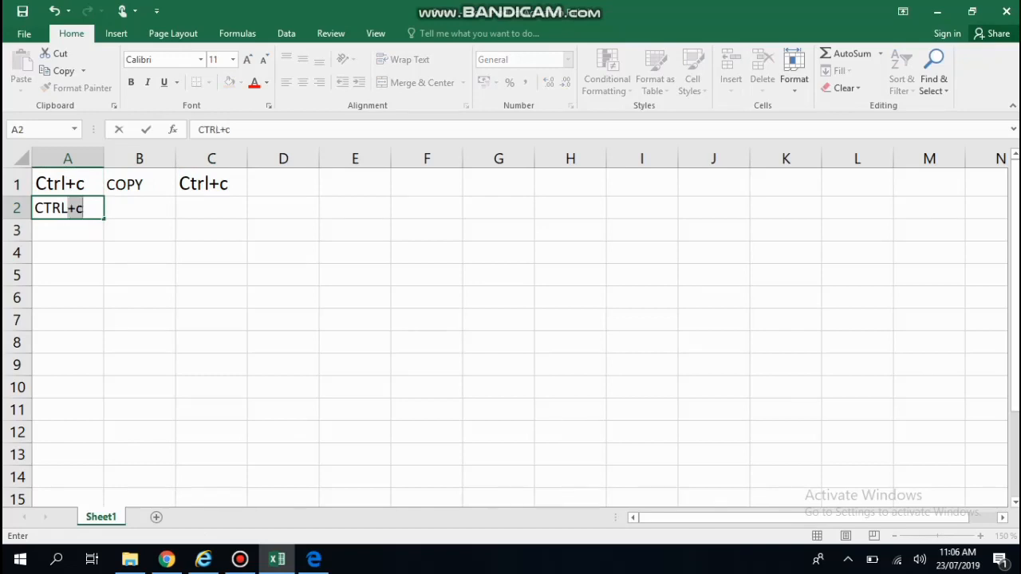
type("+V")
key("Return")
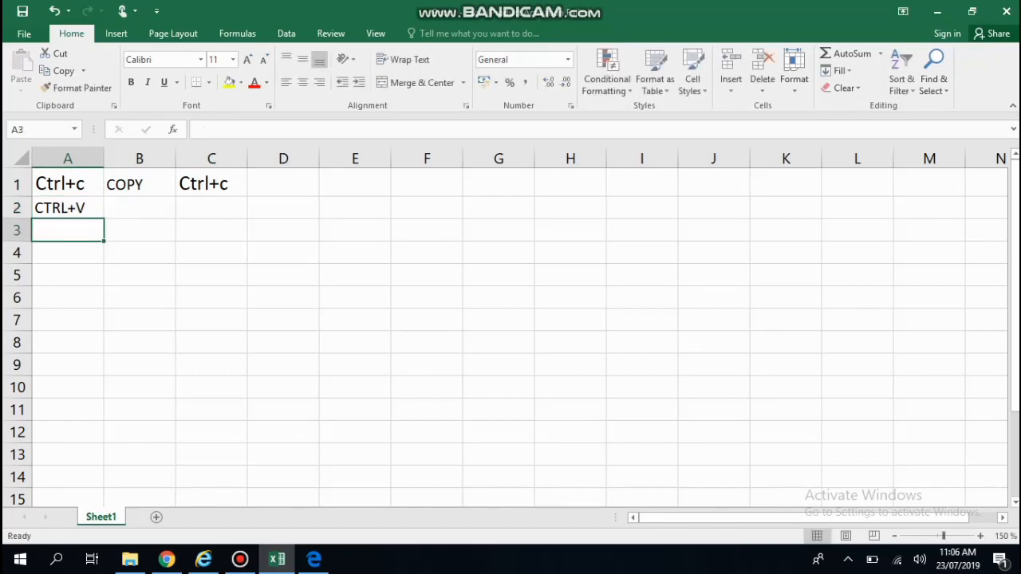
- Enter the label "PASTE" in cell B2, next to the CTRL+V entry
key("Up")
key("Right")
type("PASTE")
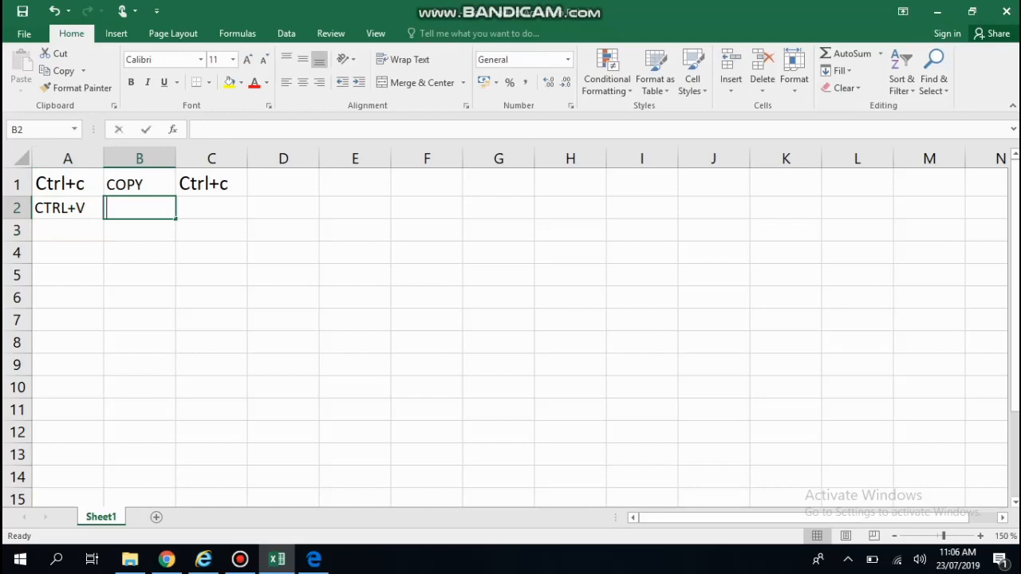
key("Return")
key("Up")
key("Up")
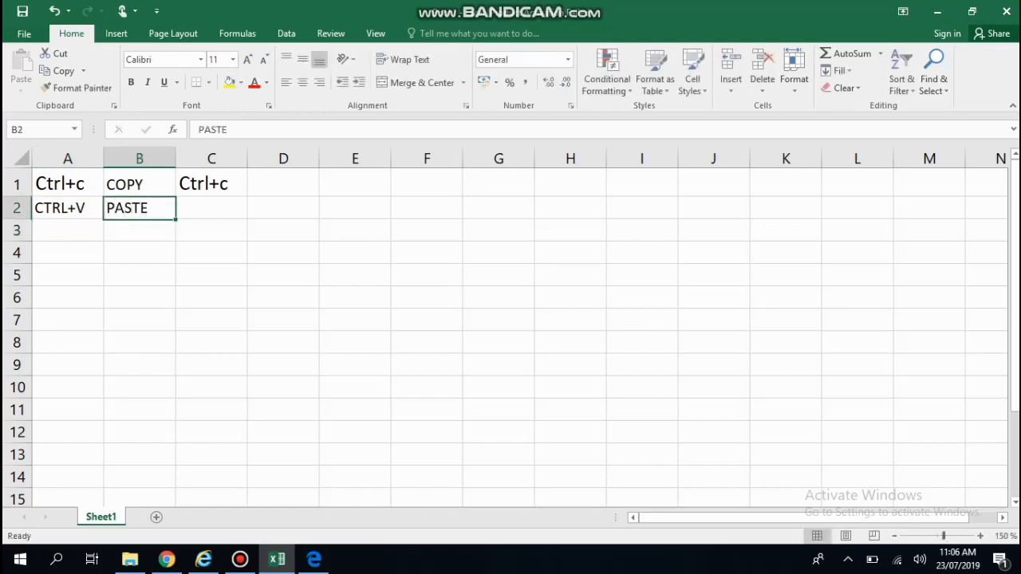
key("Left")
key("Down")
key("Up")
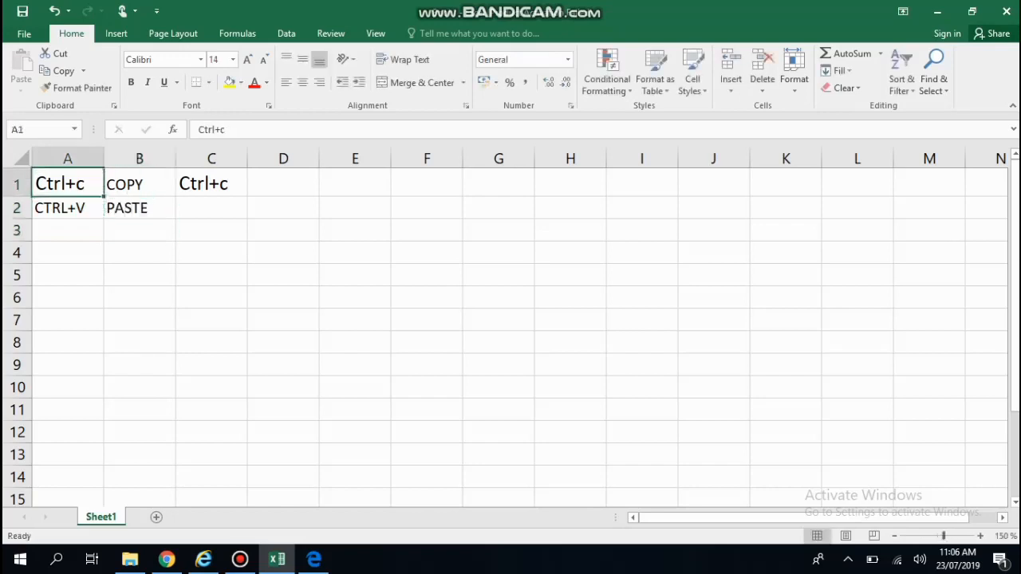
key("Right")
key("Down")
key("Left")
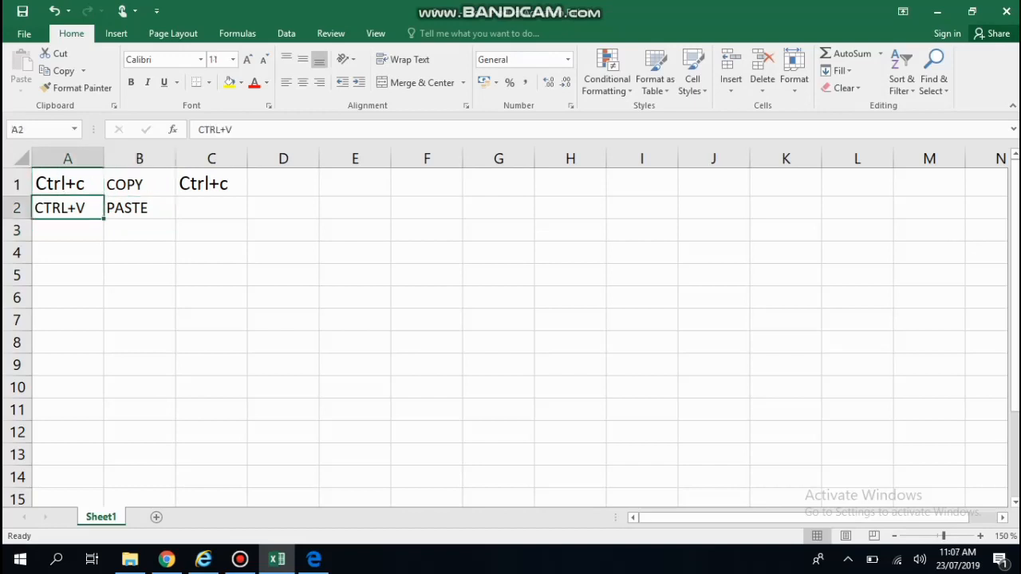
key("Down")
key("Right")
key("Up")
key("Up")
key("Right")
key("Down")
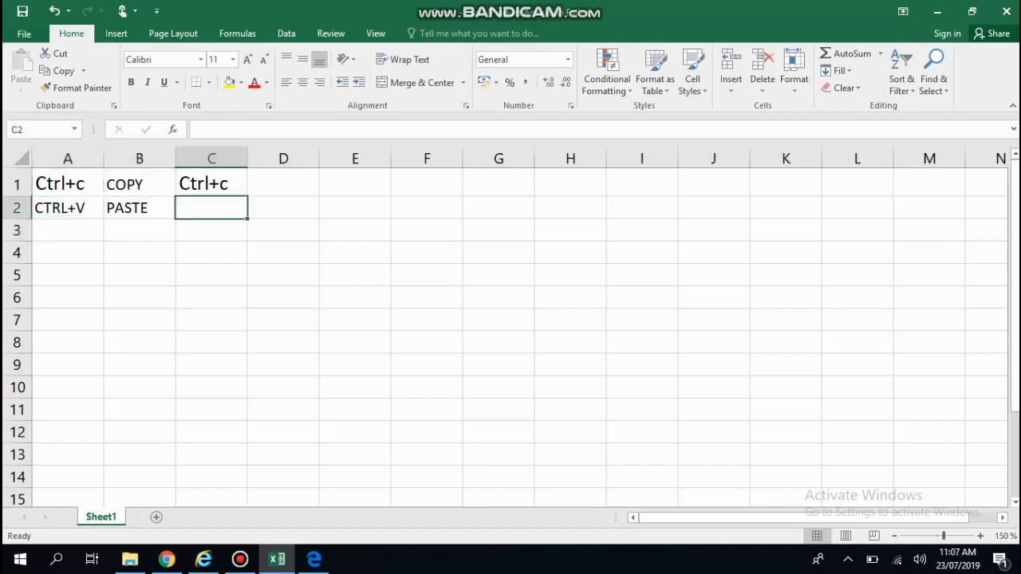
- Copy the contents of cell A2 and paste them into cell C2
key("Up")
key("Left")
key("Down")
key("Left")
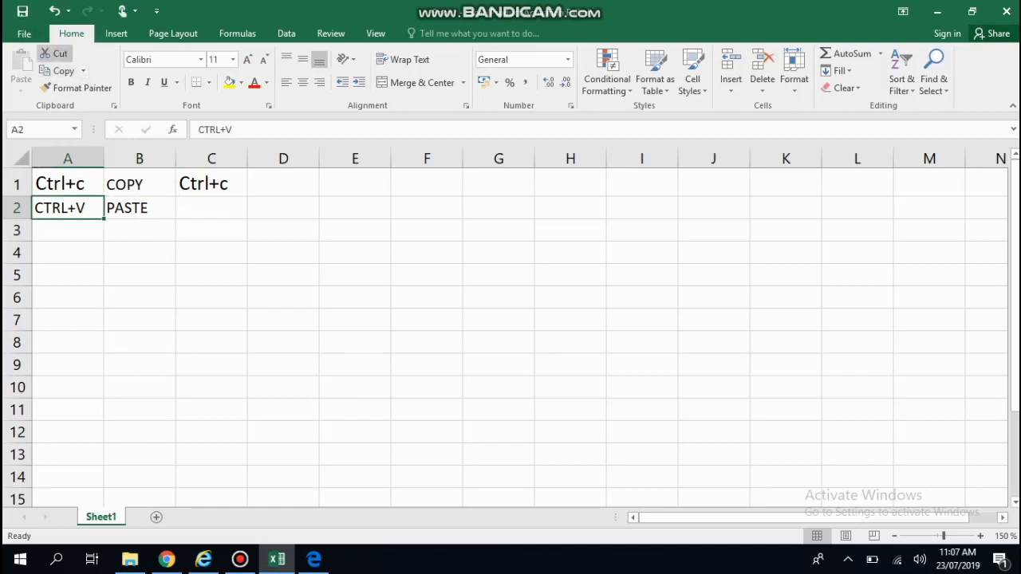
left_click(59, 70)
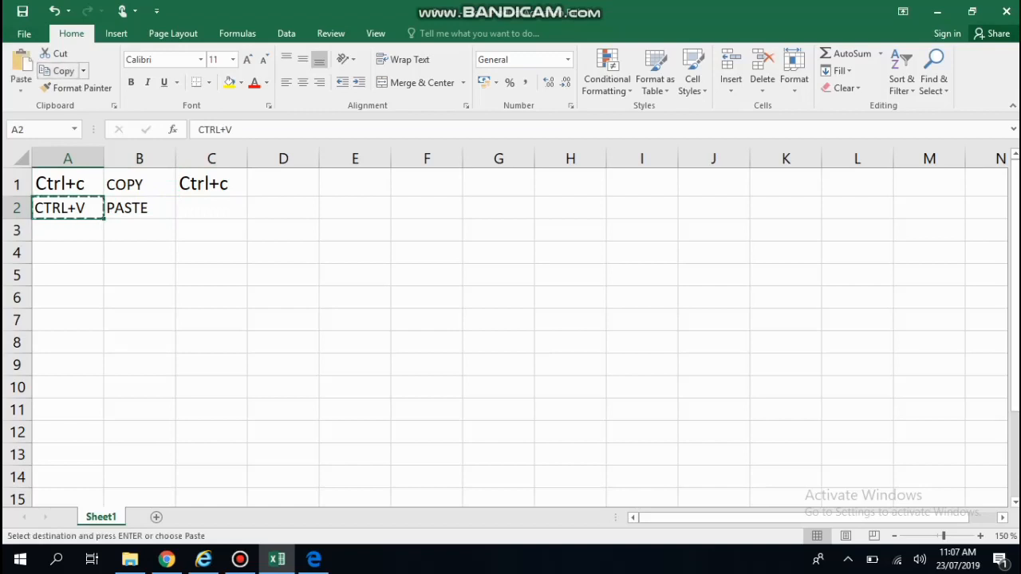
left_click(211, 208)
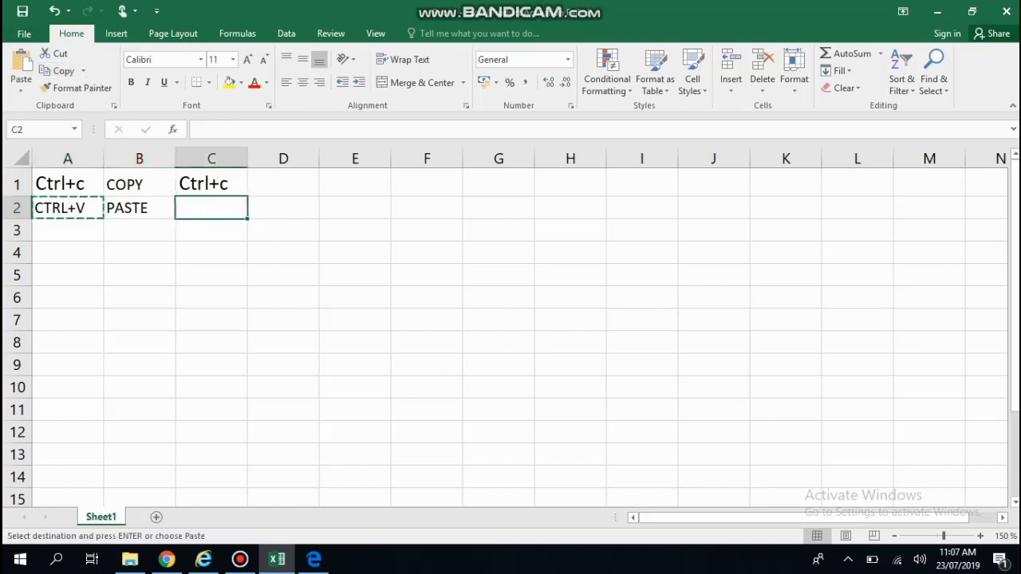
left_click(21, 67)
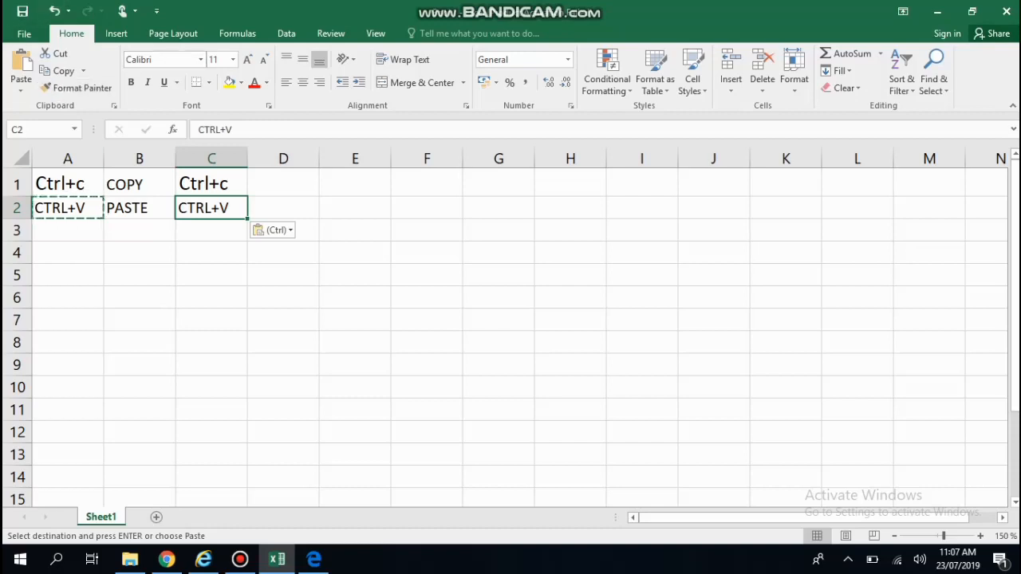
- Enter the text "CTRL+X" in cell A3, below the CTRL+V entry
key("Down")
key("Down")
key("Up")
key("Up")
key("Left")
key("Left")
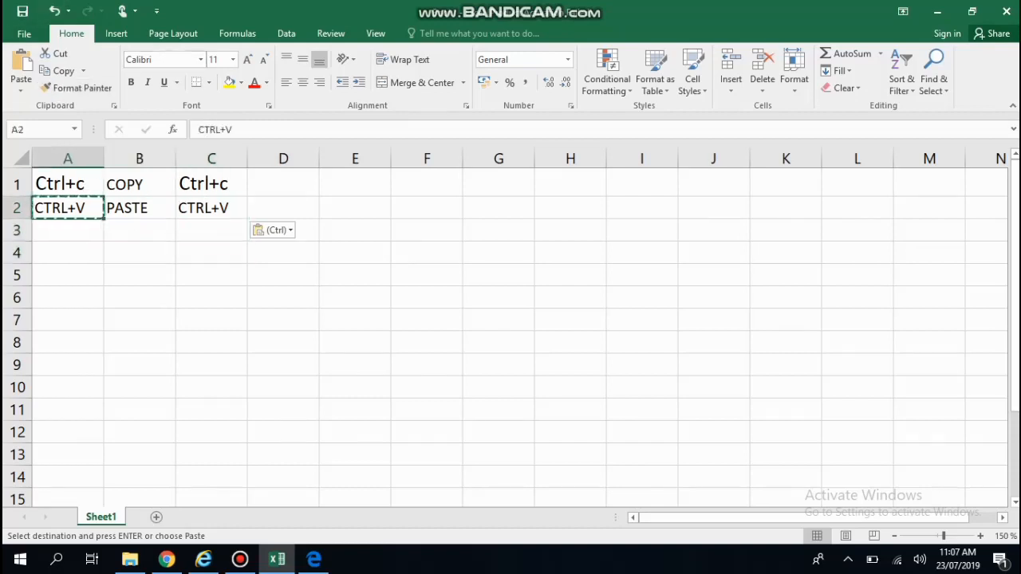
key("Down")
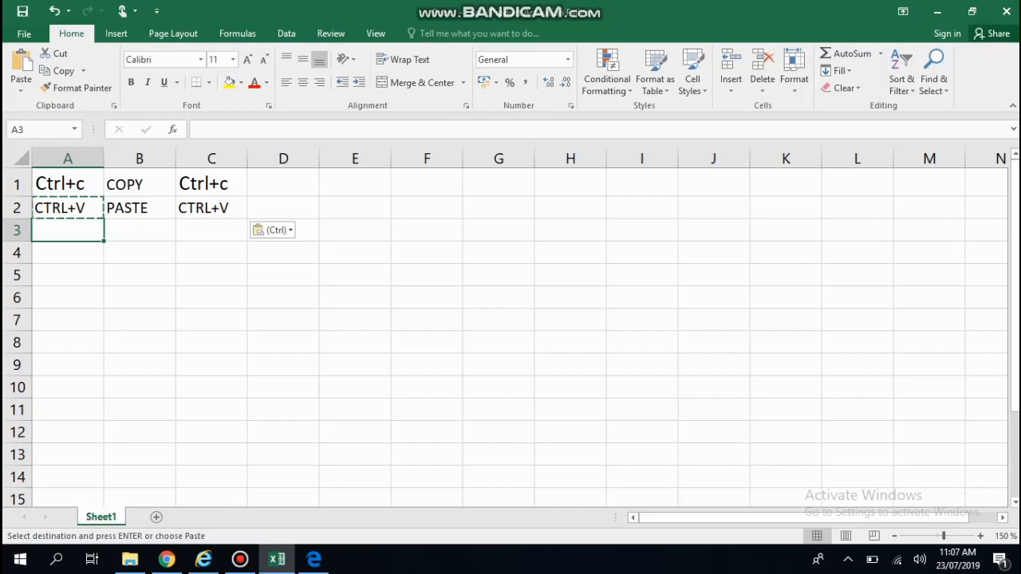
type("CTRL")
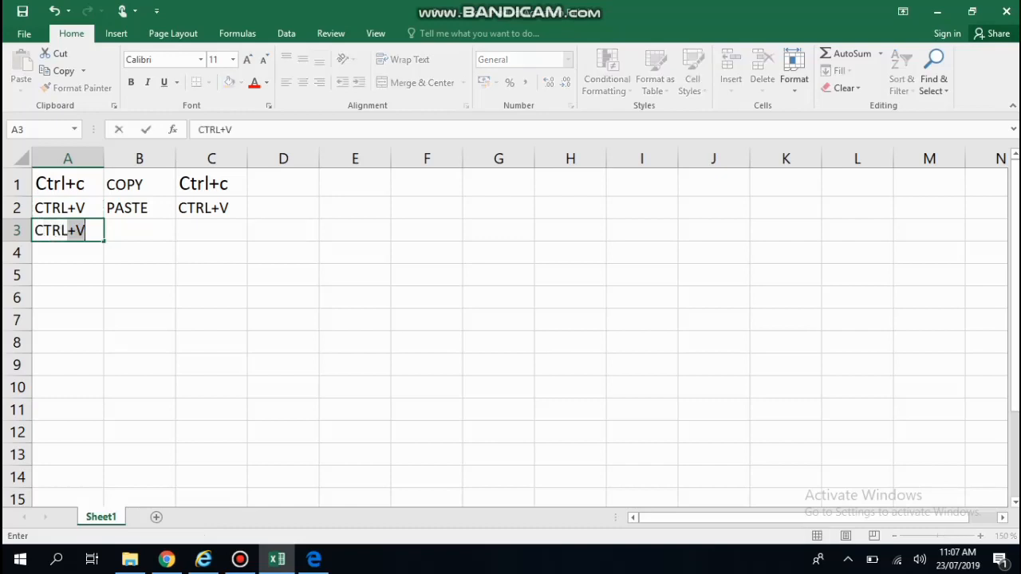
type("+C")
key("BackSpace")
type("X")
key("Return")
key("Up")
key("Right")
key("Left")
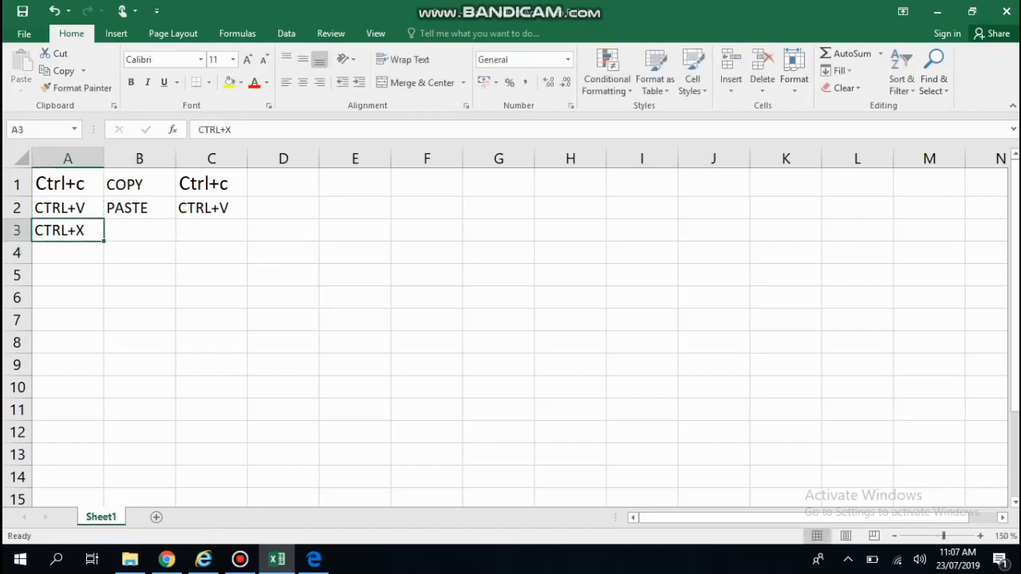
- Enter the label "CUT" in cell B3, next to the CTRL+X entry
key("Right")
type("CUT")
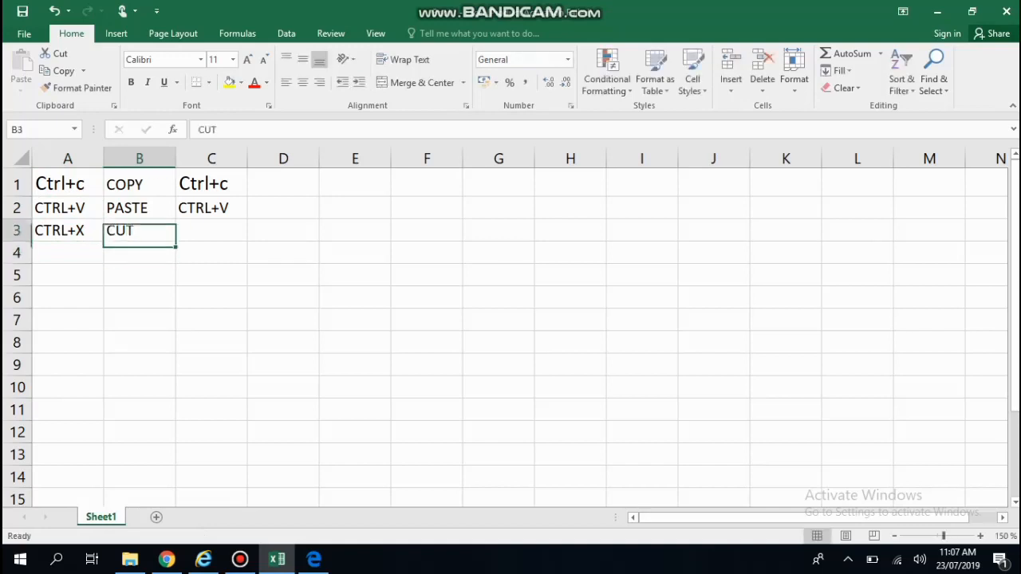
- Cut the contents of cell A3 and paste them into cell C3
key("Left")
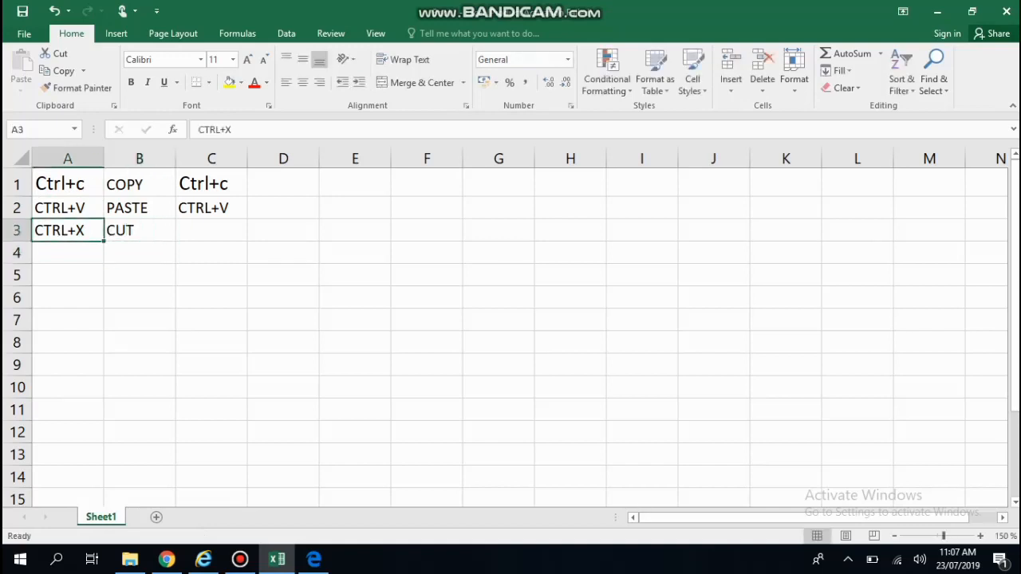
key("ctrl+x")
key("Right")
key("Right")
key("ctrl+v")
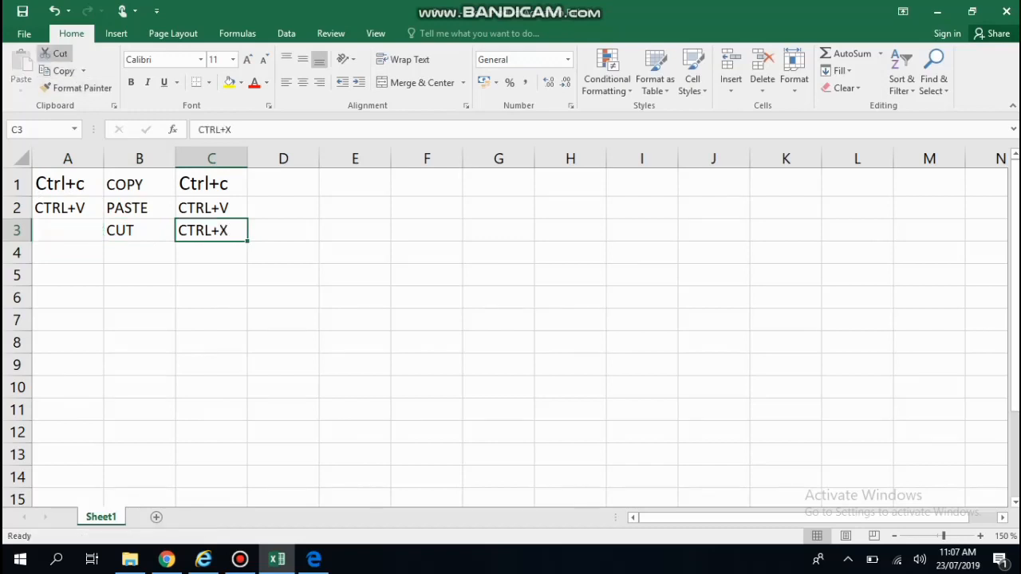
- Cut the CTRL+X entry from cell C3 and paste it back into cell A3
left_click(55, 54)
key("Left")
key("Left")
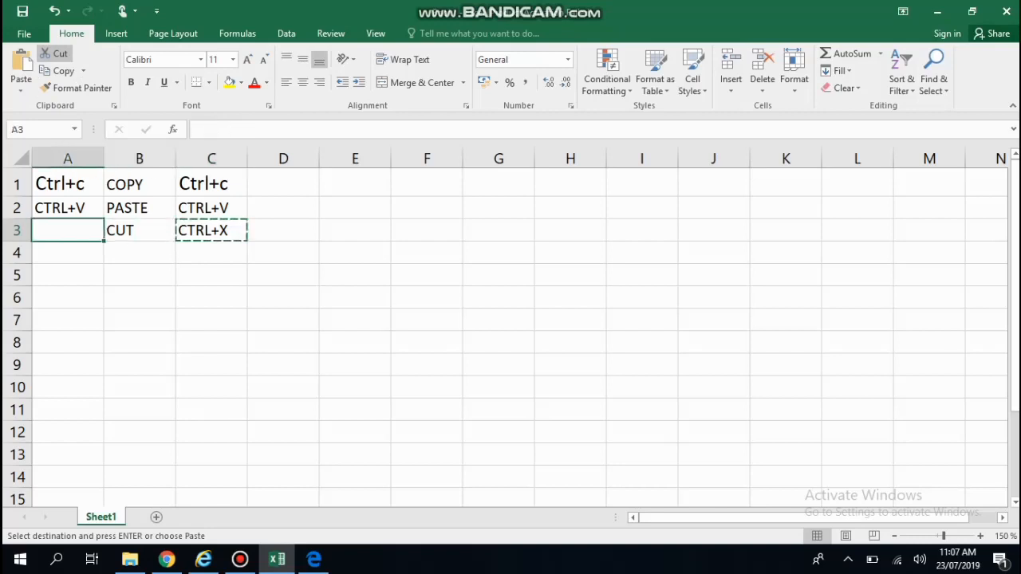
left_click(21, 70)
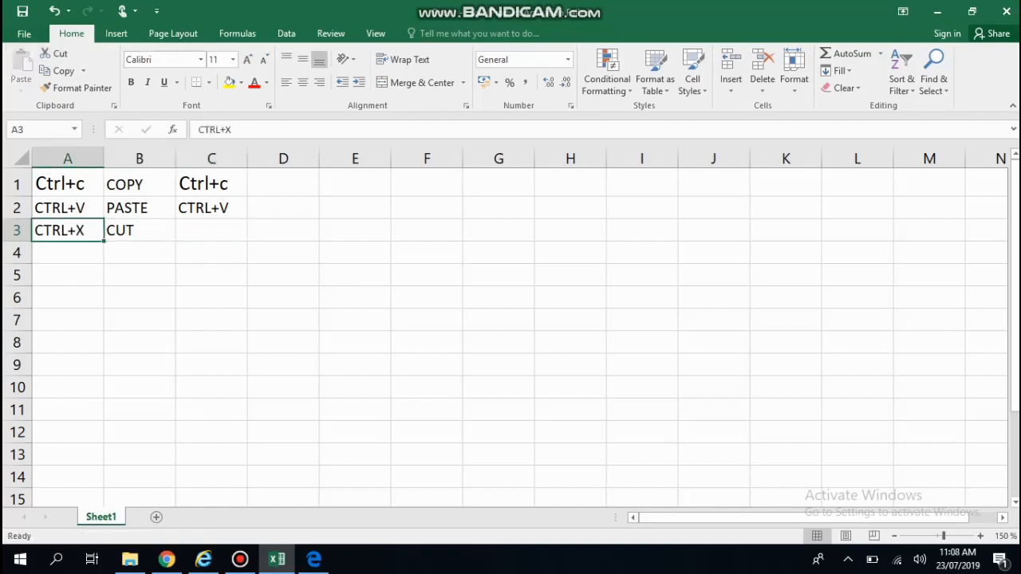
- Enter the text "CTRL+Z" in cell A4, below the CTRL+X entry
key("Right")
key("Right")
key("Left")
key("Left")
key("Down")
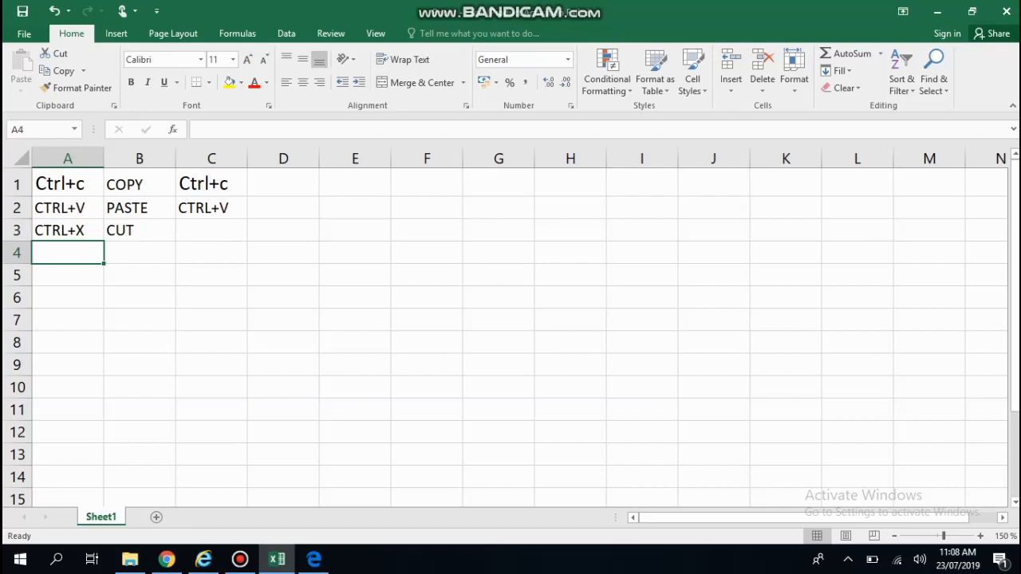
type("CTRL")
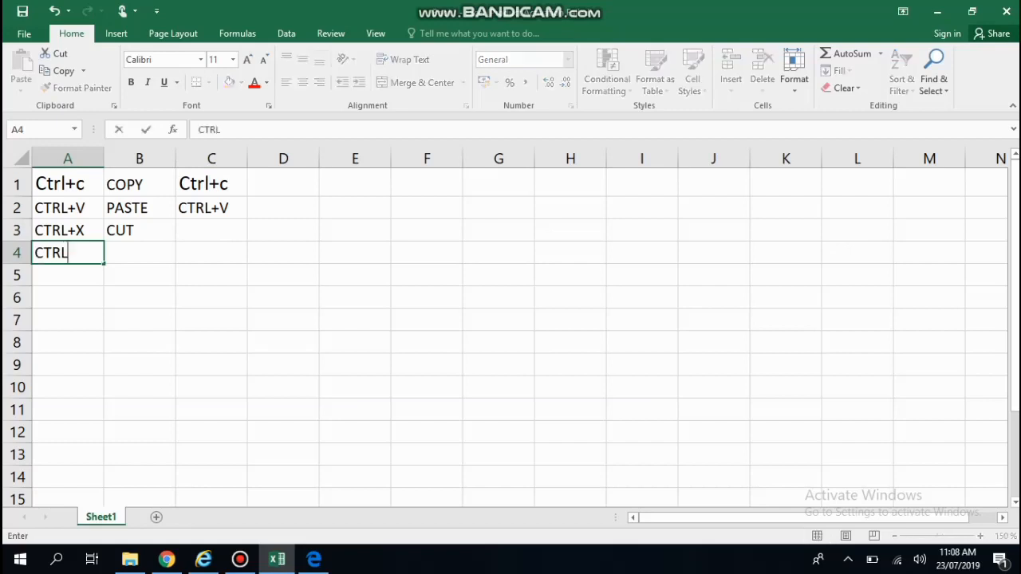
type("+Z")
key("ctrl+Return")
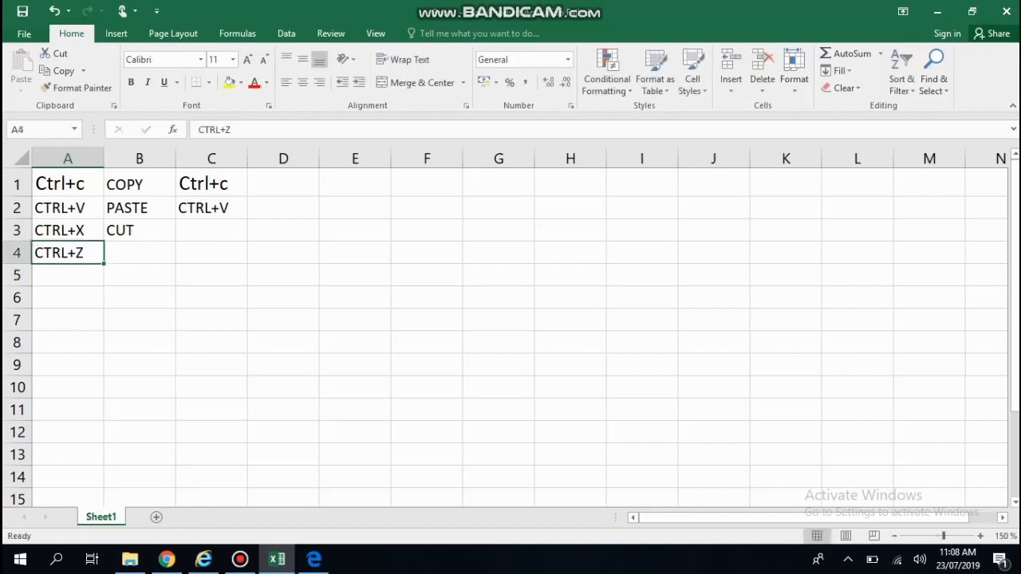
- Enter the label "UNDO" in cell B4, next to the CTRL+Z entry
key("Right")
type("UNDO")
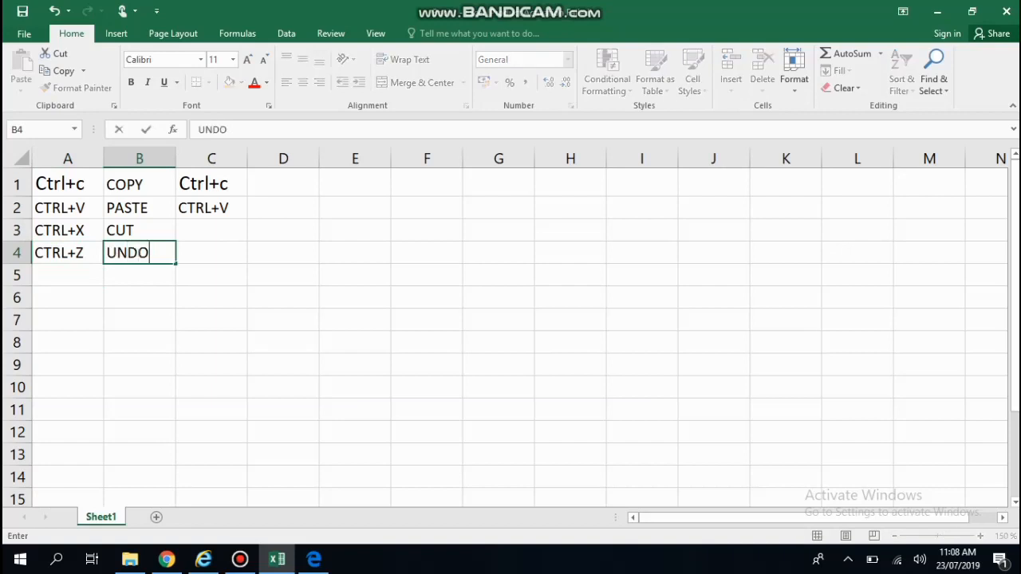
key("ctrl+Return")
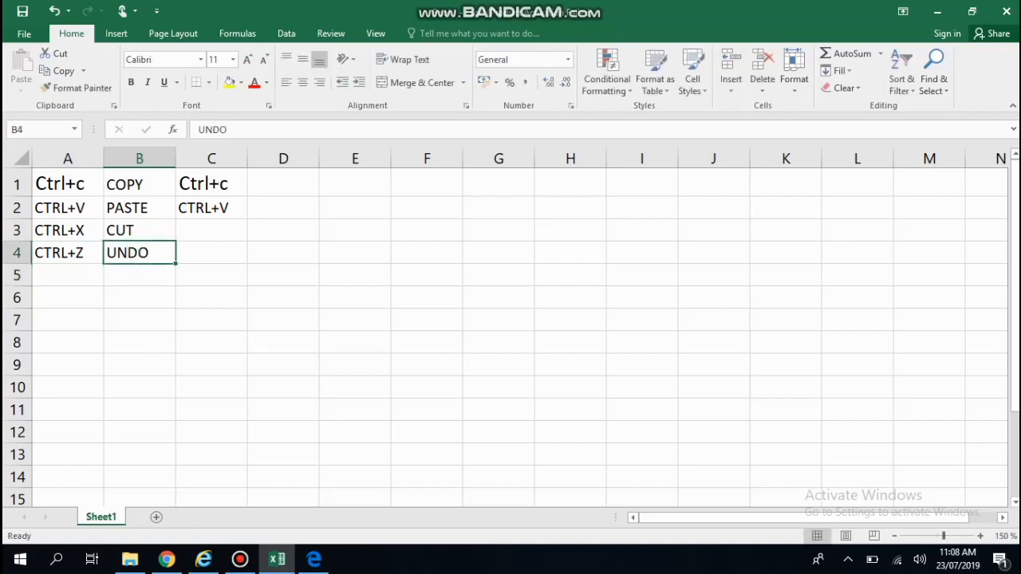
- Enter the sample text "WORKING" in cell C4
key("Right")
key("Right")
key("Left")
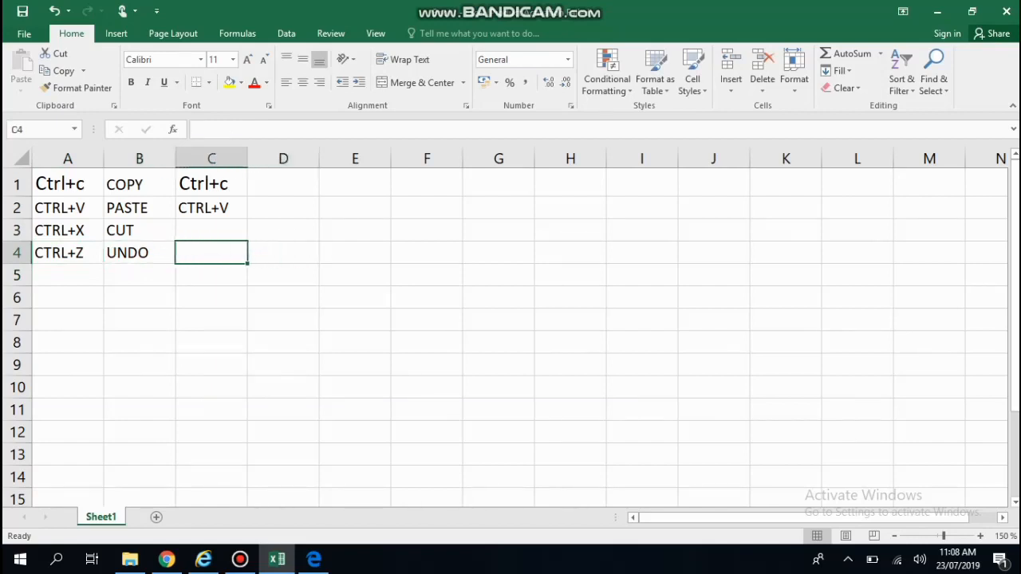
type("WORK")
type("ING")
key("Return")
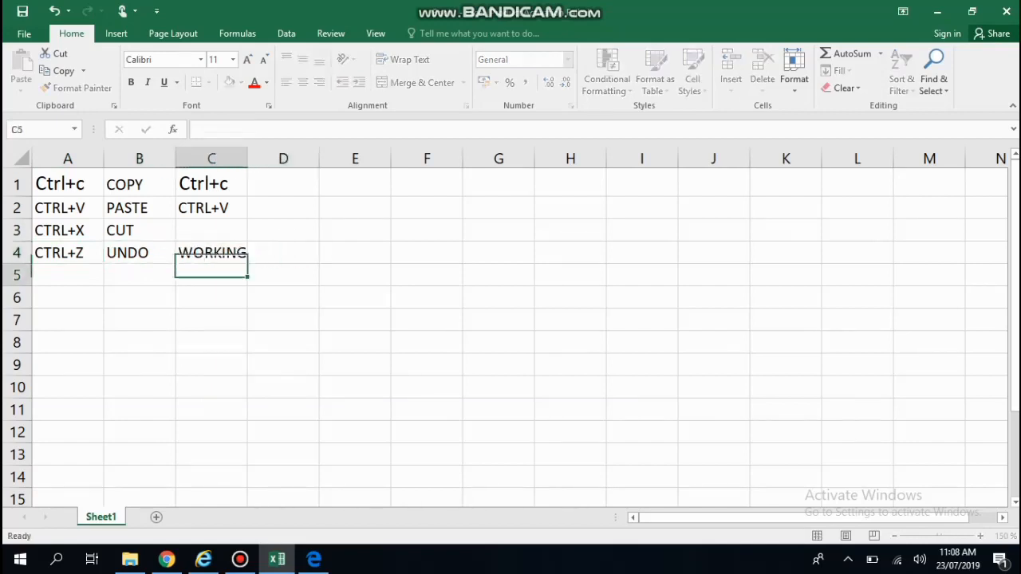
- Undo the last two entries, the sample text in cell C4 and the label in cell B4
left_click(212, 252)
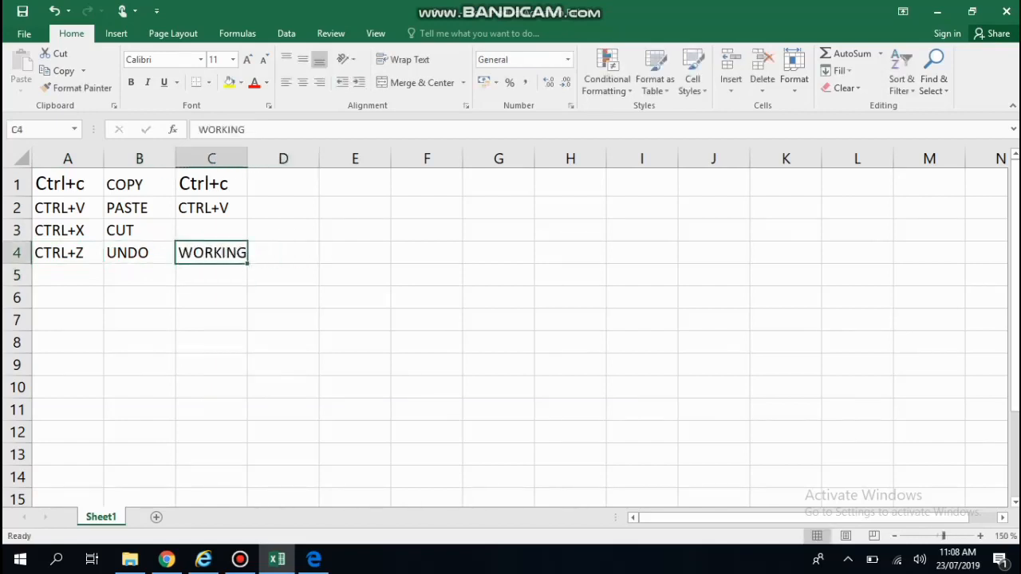
key("ctrl+z")
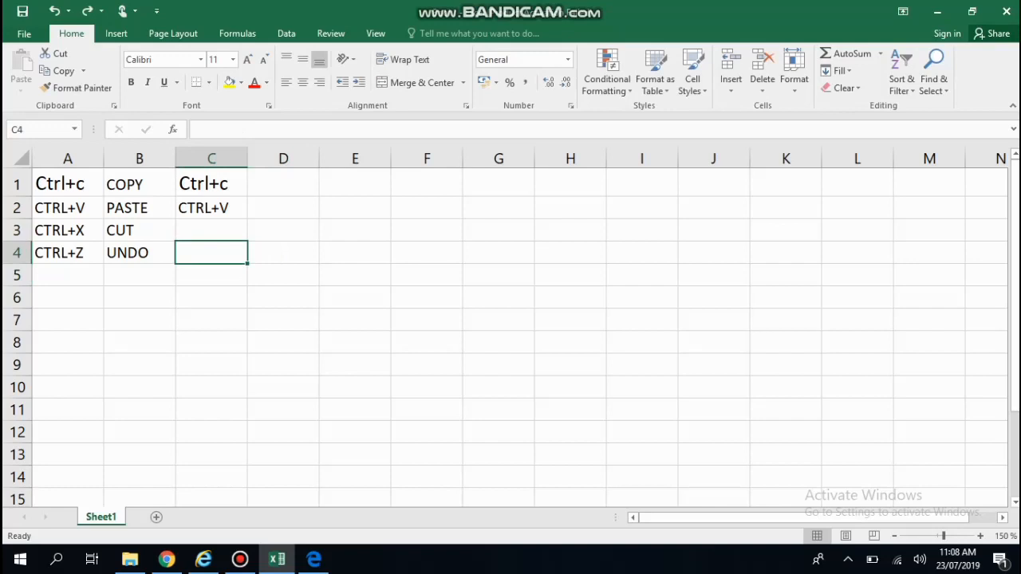
key("ctrl+z")
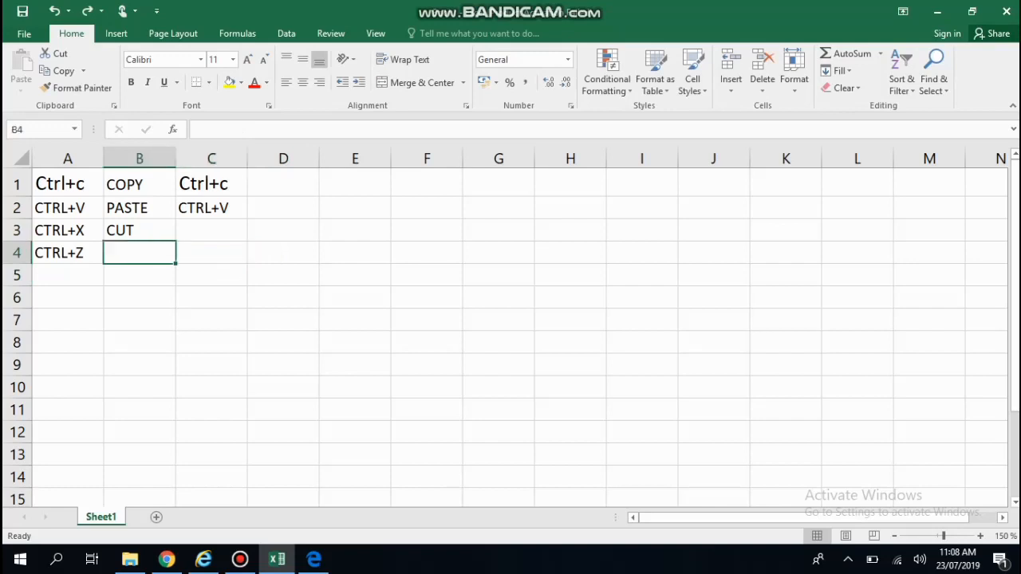
- Enter the text "CTRL+Y" in cell A5, below the CTRL+Z entry
left_click(139, 274)
left_click(68, 274)
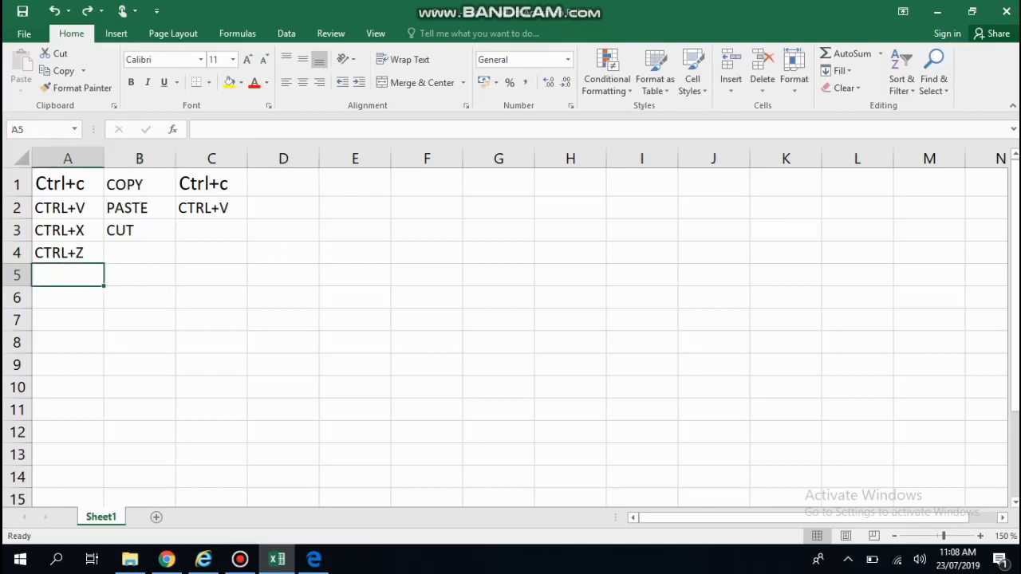
type("CTRL")
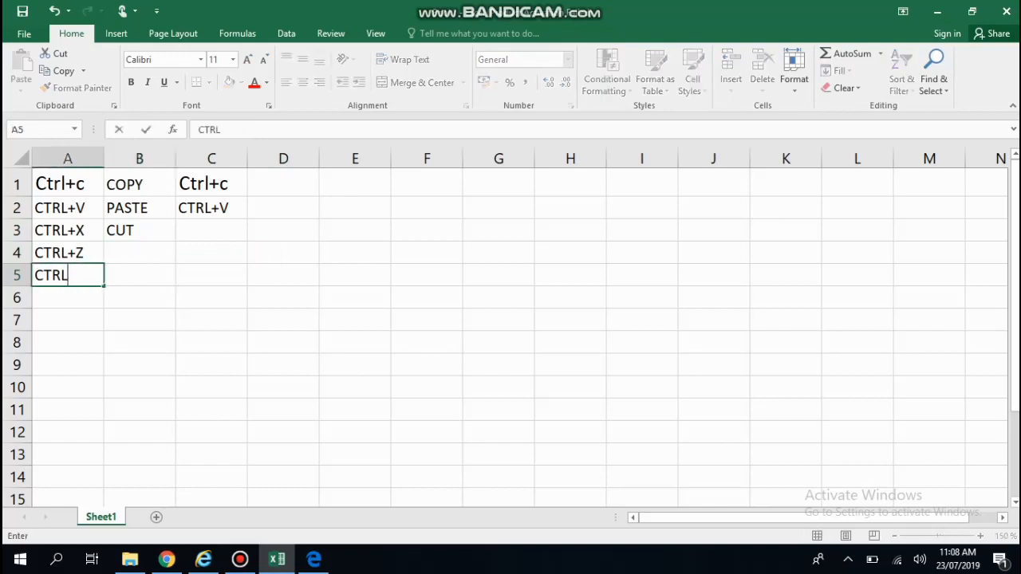
type("+Y")
left_click(68, 230)
left_click(68, 252)
left_click(68, 274)
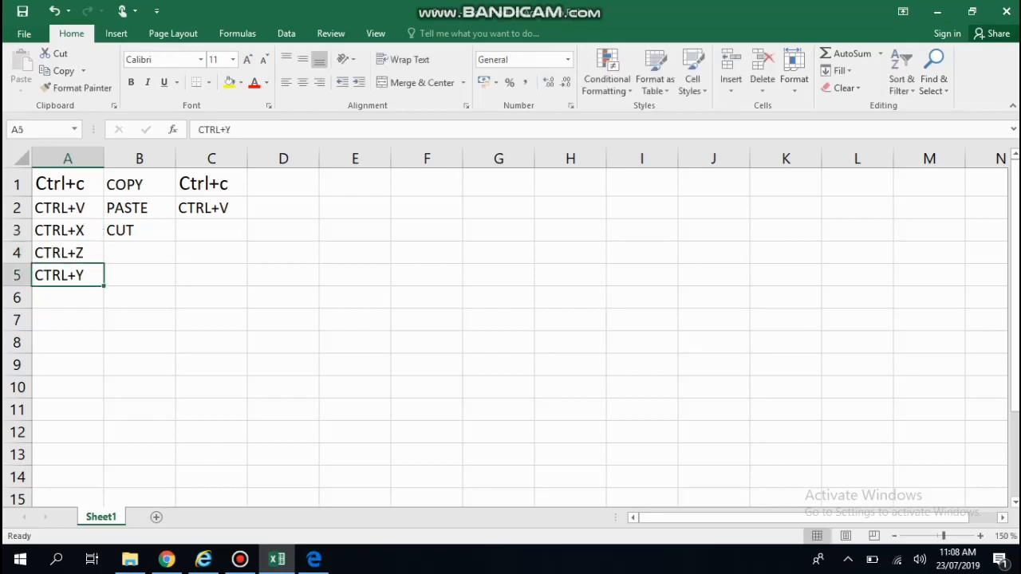
- Enter the labels "UNDO" in cell B4 and "REDO" in cell B5
left_click(138, 275)
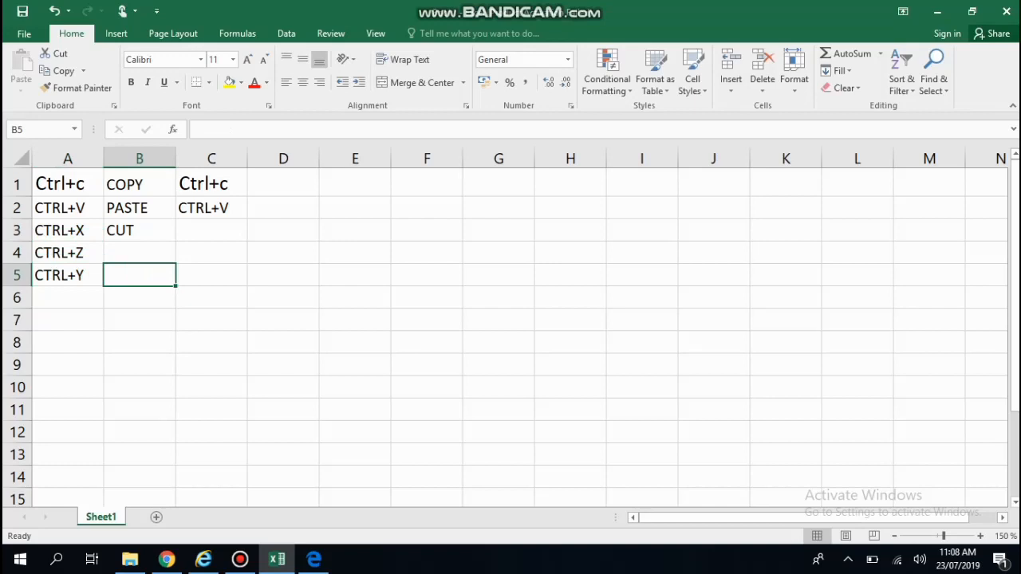
left_click(138, 252)
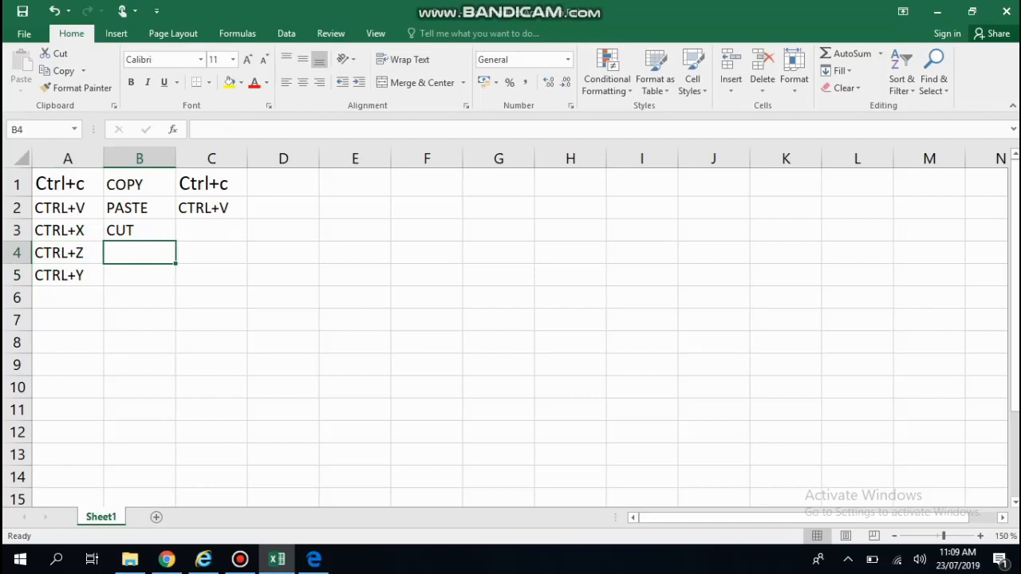
type("UNDO")
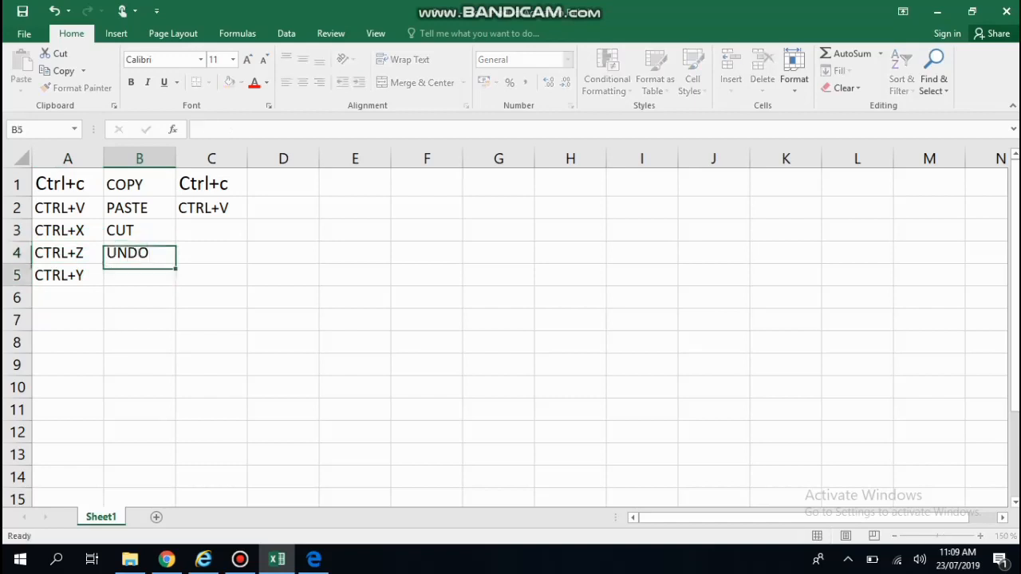
key("Return")
type("REDO")
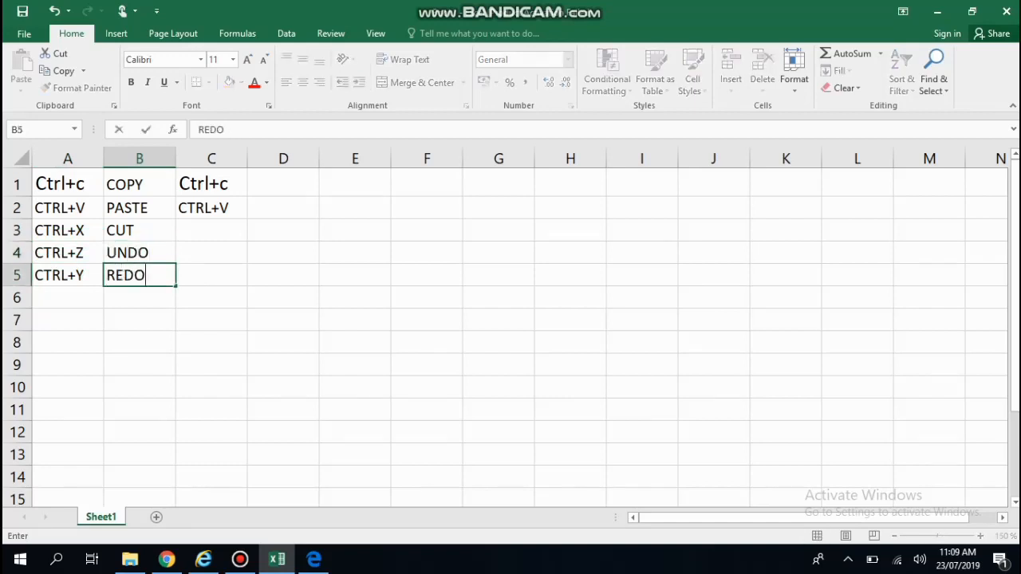
key("Return")
left_click(139, 274)
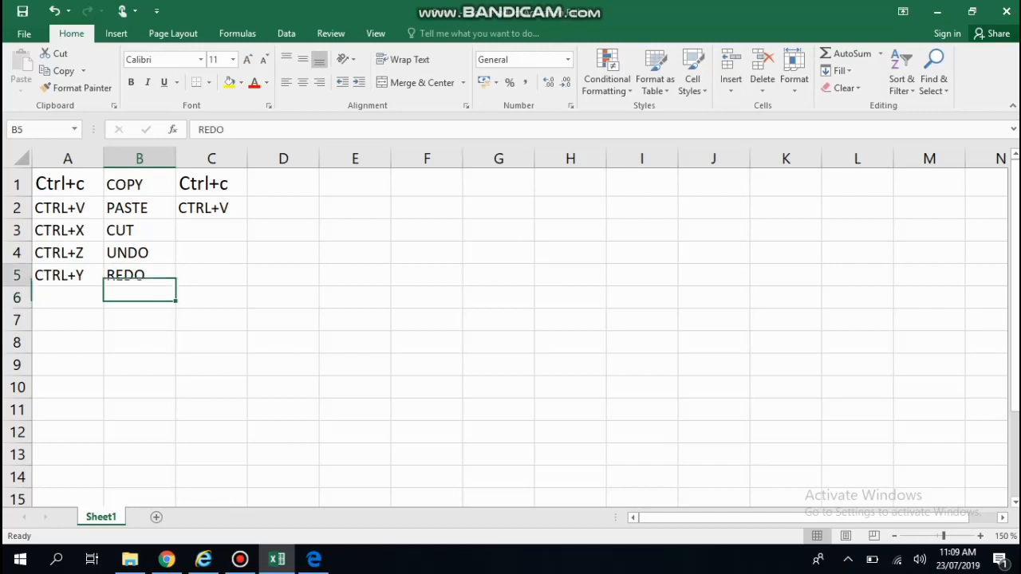
- Enter the text "WORKING" in cell C4, next to the UNDO label
left_click(283, 275)
left_click(211, 252)
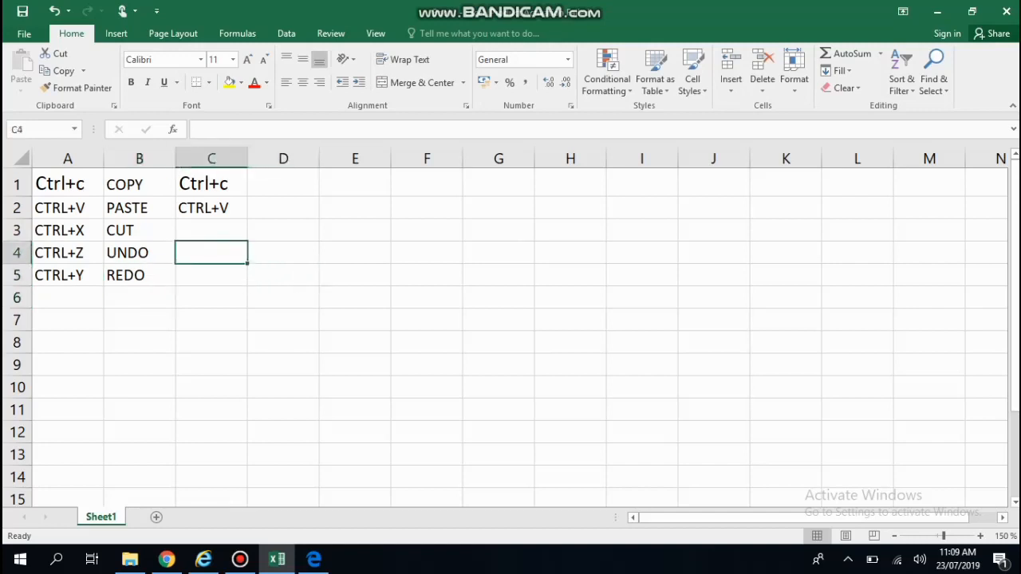
type("WORKING")
key("Return")
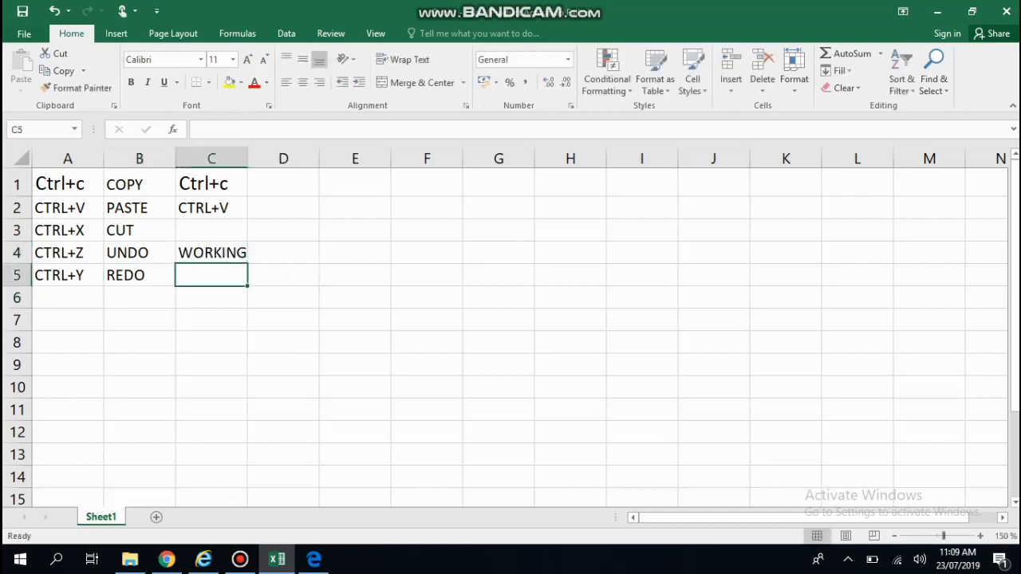
- Undo and redo the WORKING entry in cell C4 twice
key("ctrl+z")
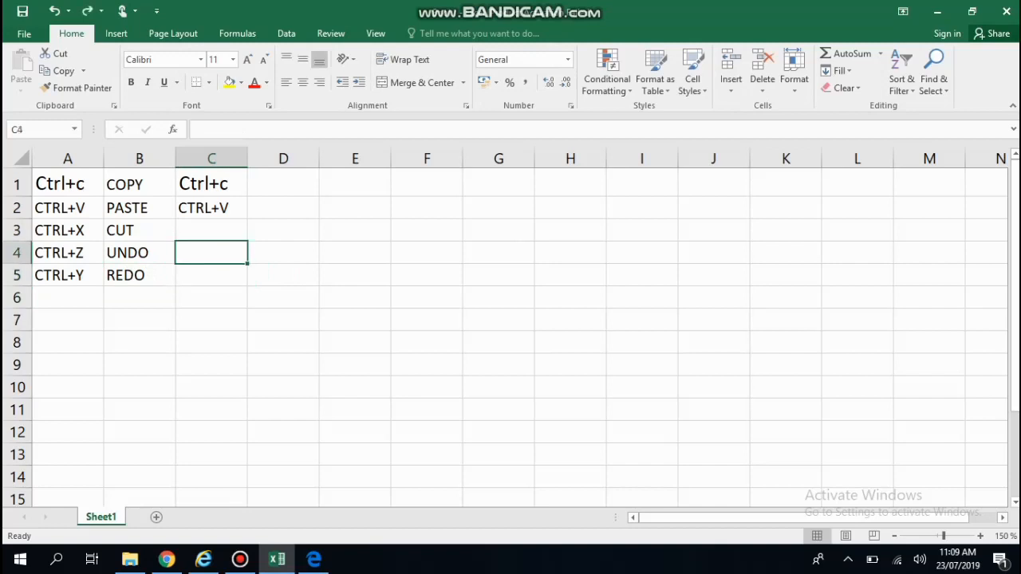
key("ctrl+y")
key("ctrl+z")
key("ctrl+y")
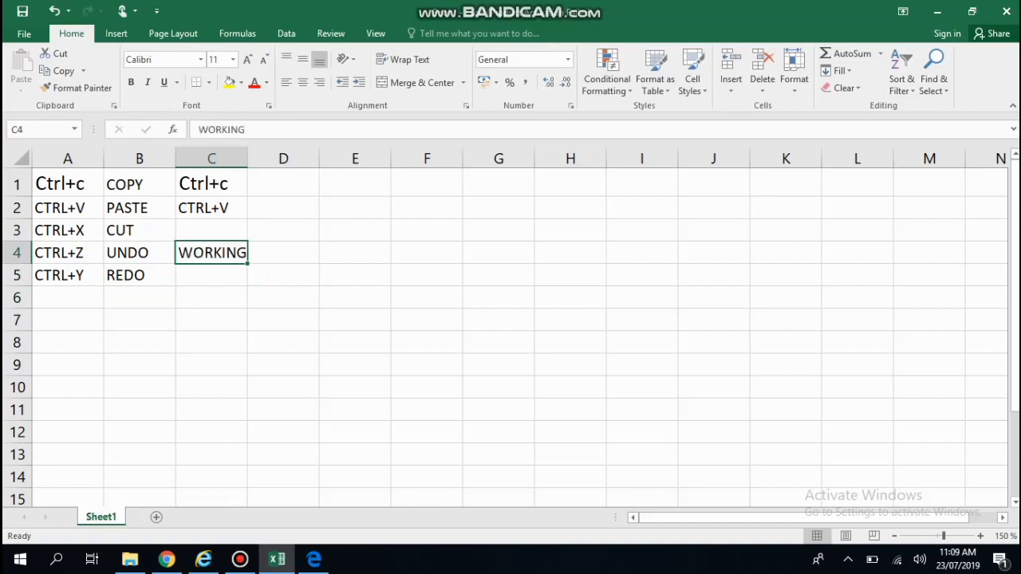
- Enter the text "CTRL+B" in cell A7, leaving row 6 blank
left_click(138, 252)
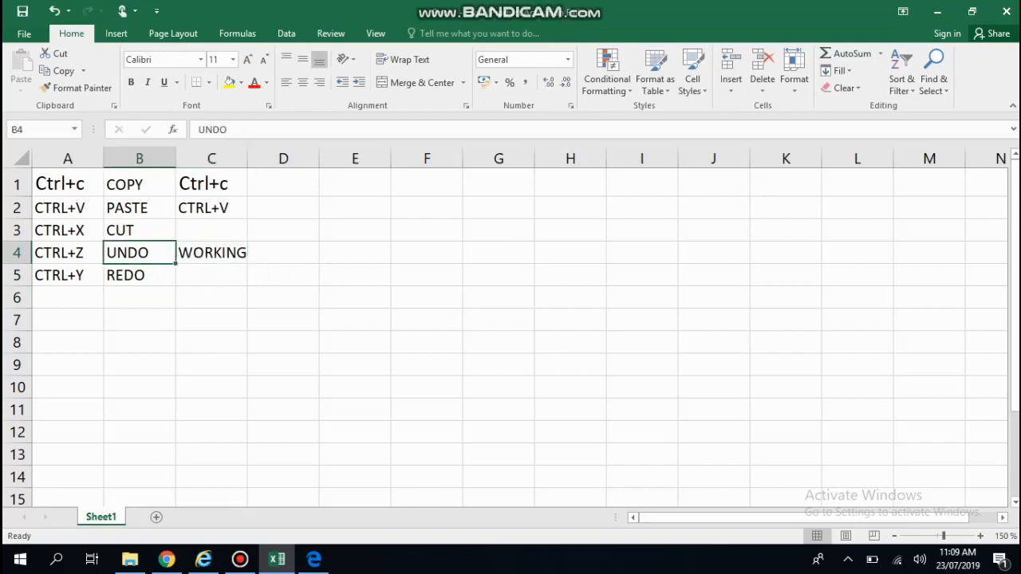
key("Down")
key("Down")
key("Left")
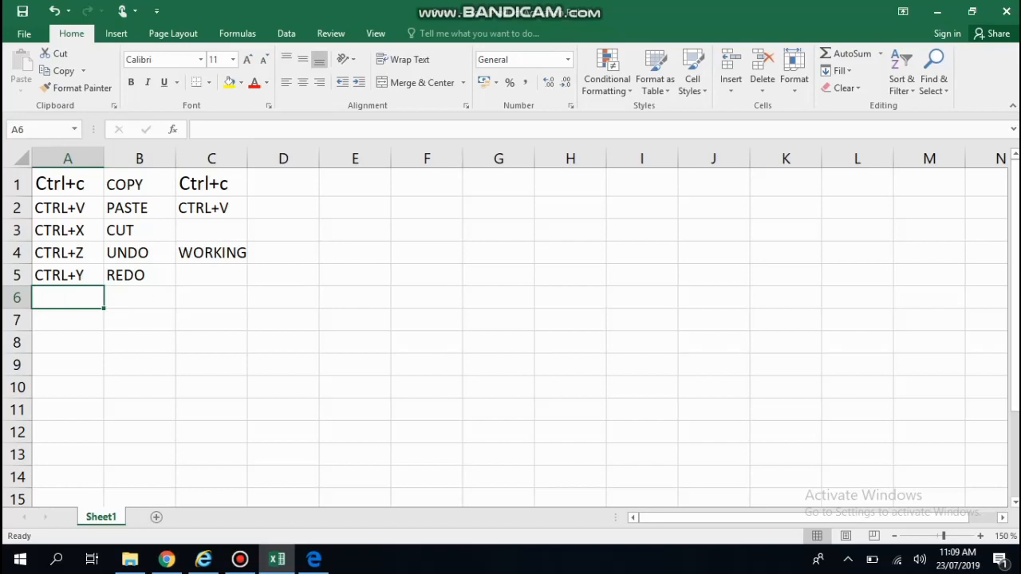
left_click(139, 297)
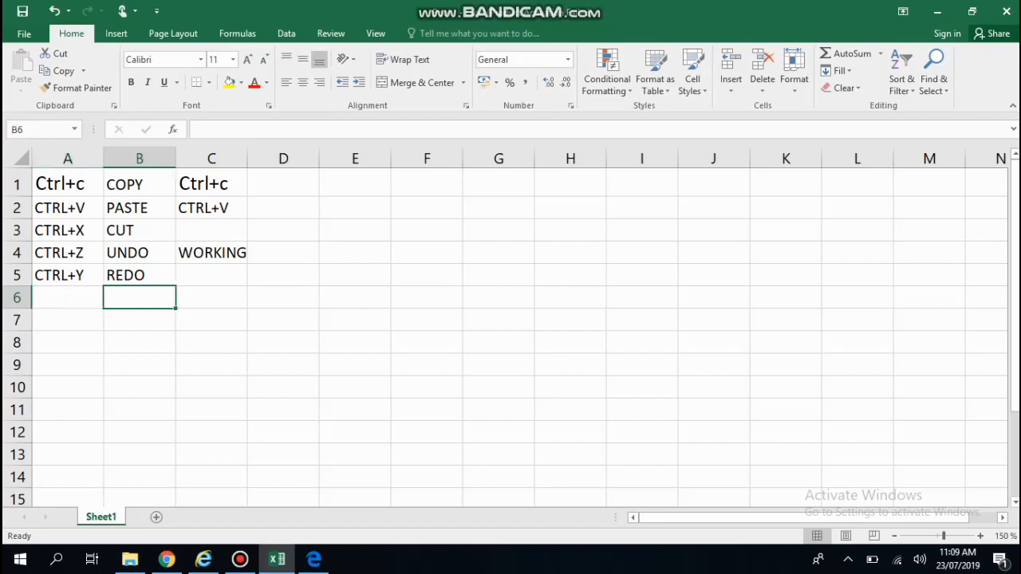
left_click(67, 297)
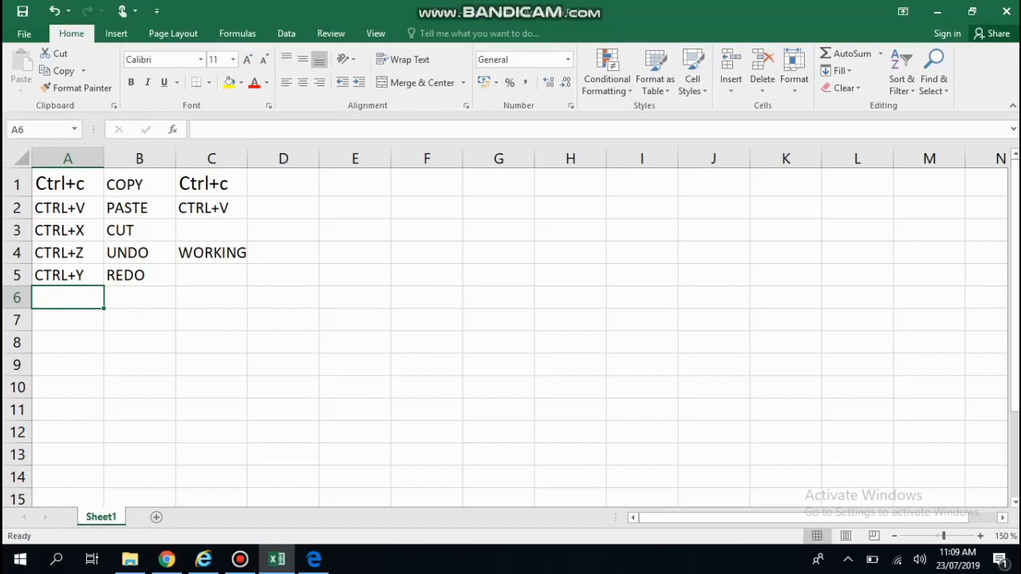
left_click(68, 319)
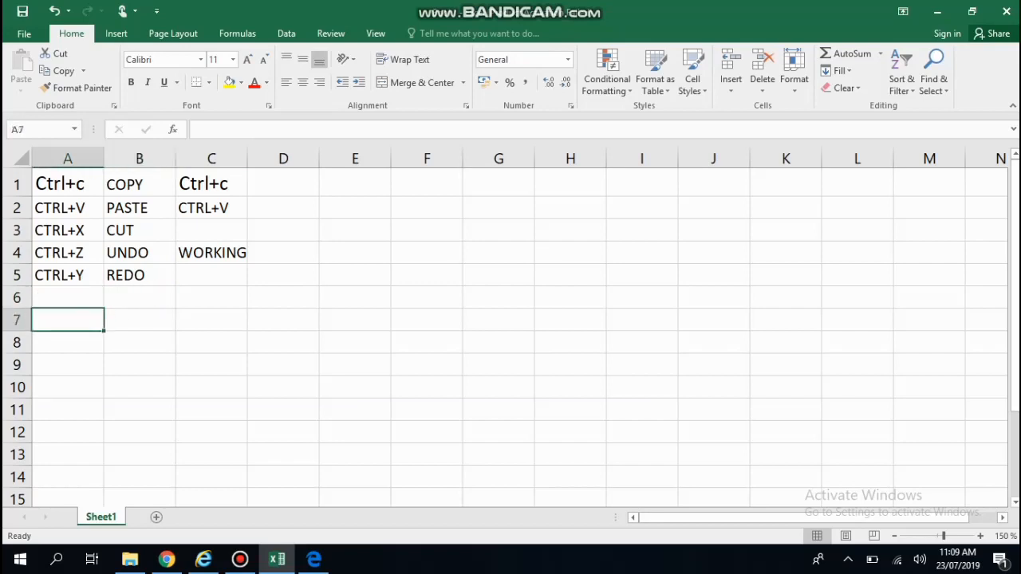
type("CTRL+")
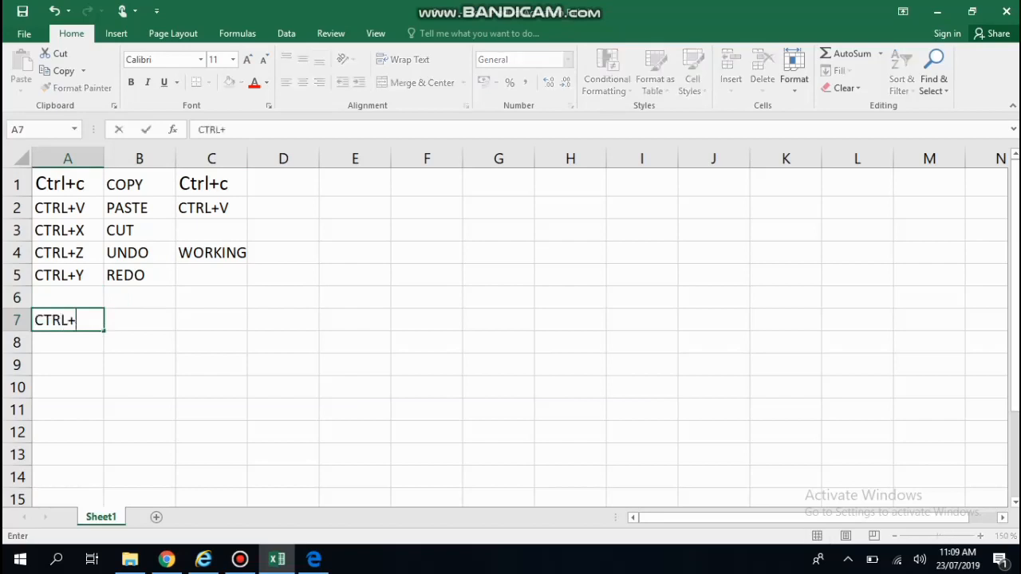
type("B")
key("Return")
- Enter the label "BOLD" in cell B7, next to the CTRL+B entry
key("Return")
key("Up")
key("Up")
key("Right")
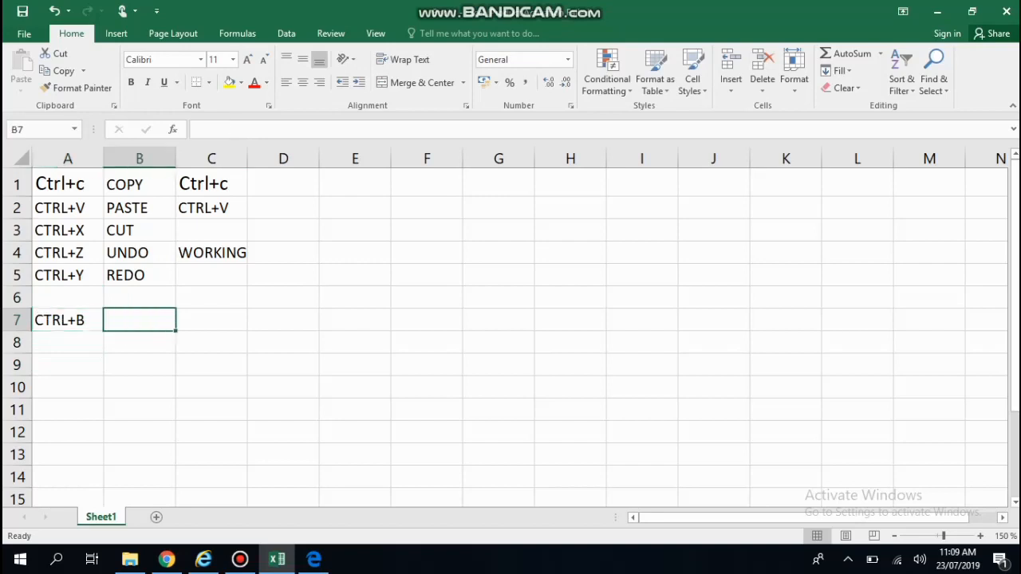
key("Left")
key("Right")
type("BOLD")
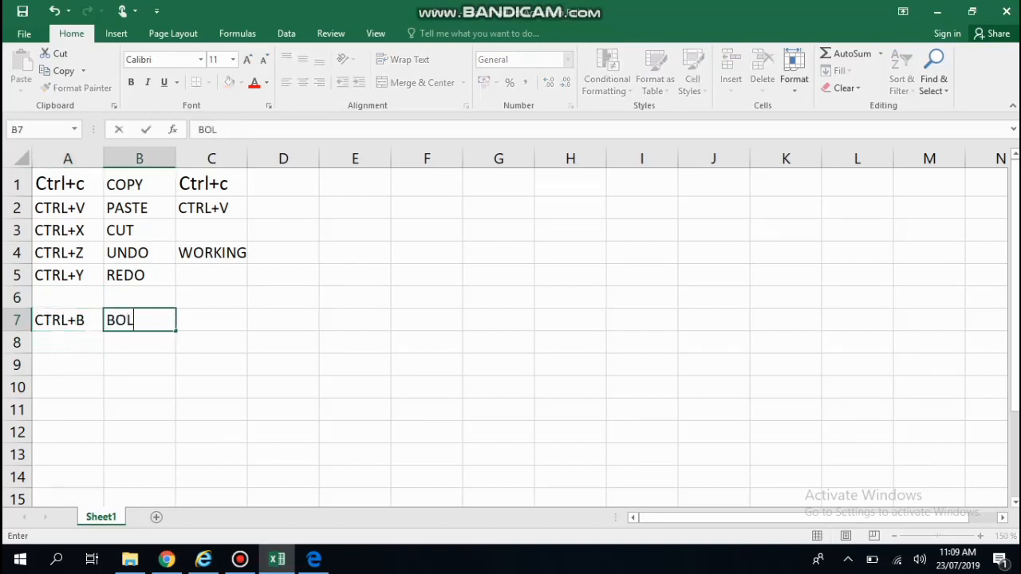
key("Return")
key("Up")
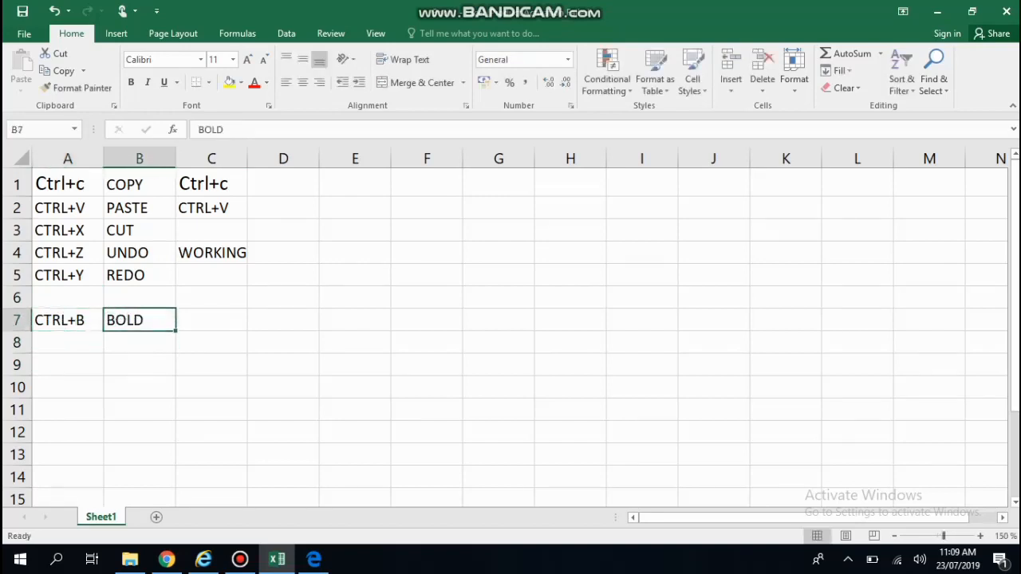
- Apply bold formatting to the label in cell B7, toggling it off and on again
key("ctrl+b")
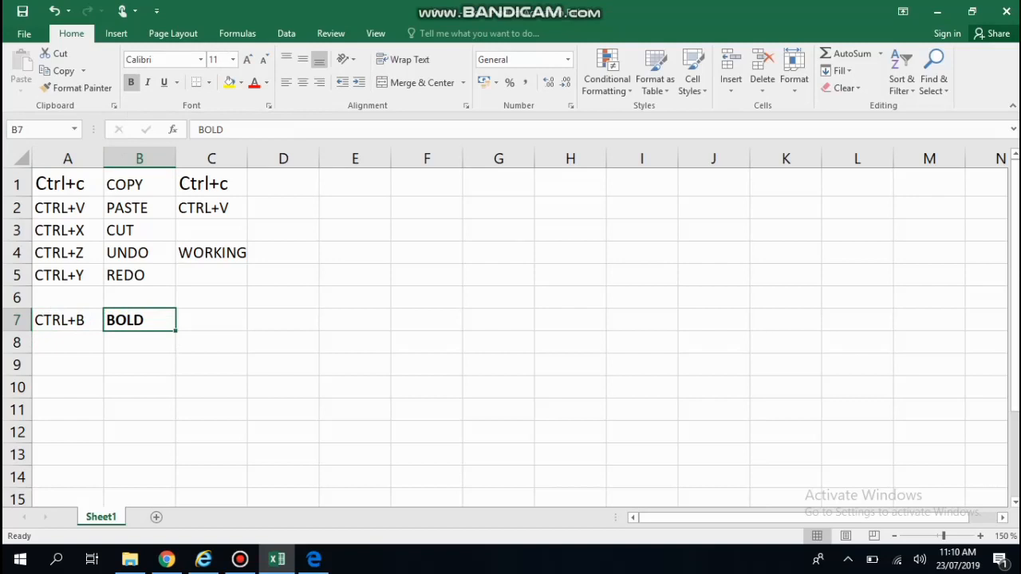
left_click(131, 83)
left_click(131, 82)
key("Right")
key("Left")
- Enter the text "CTRL+I" in cell A8, below the CTRL+B entry
key("Left")
key("Down")
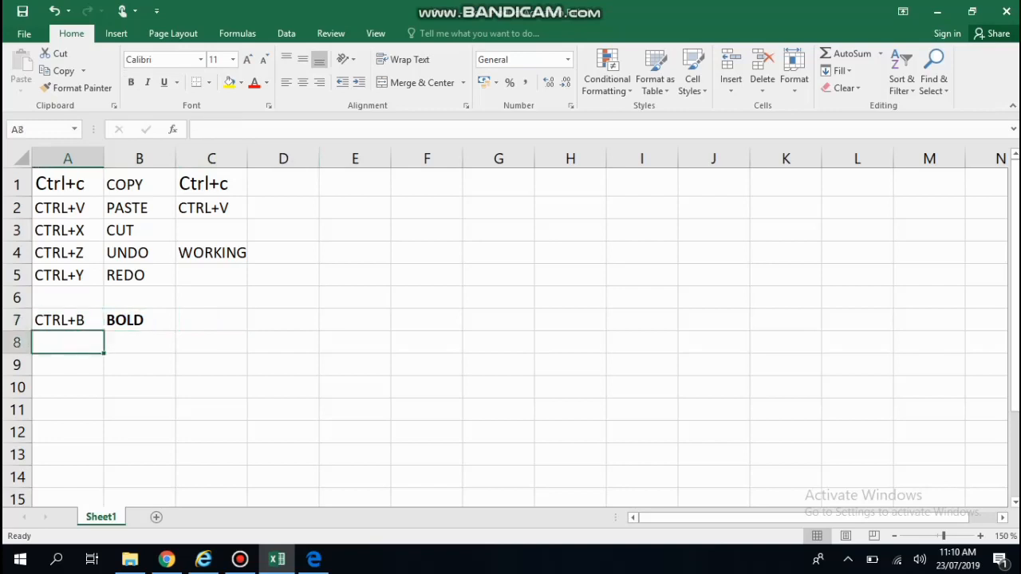
type("CTRL+B")
key("shift+Left")
key("shift+Left")
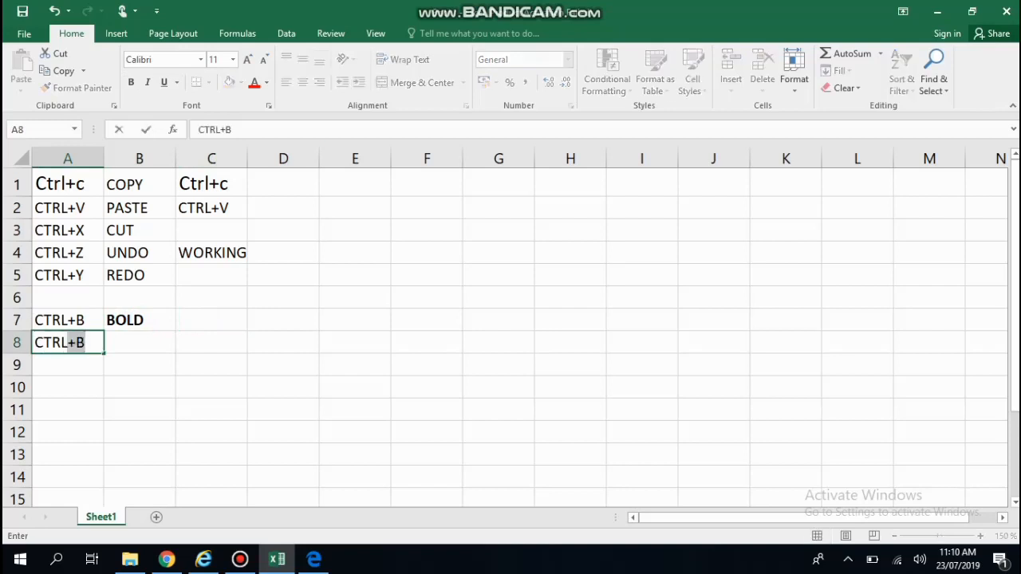
key("shift+Right")
type("I")
key("Return")
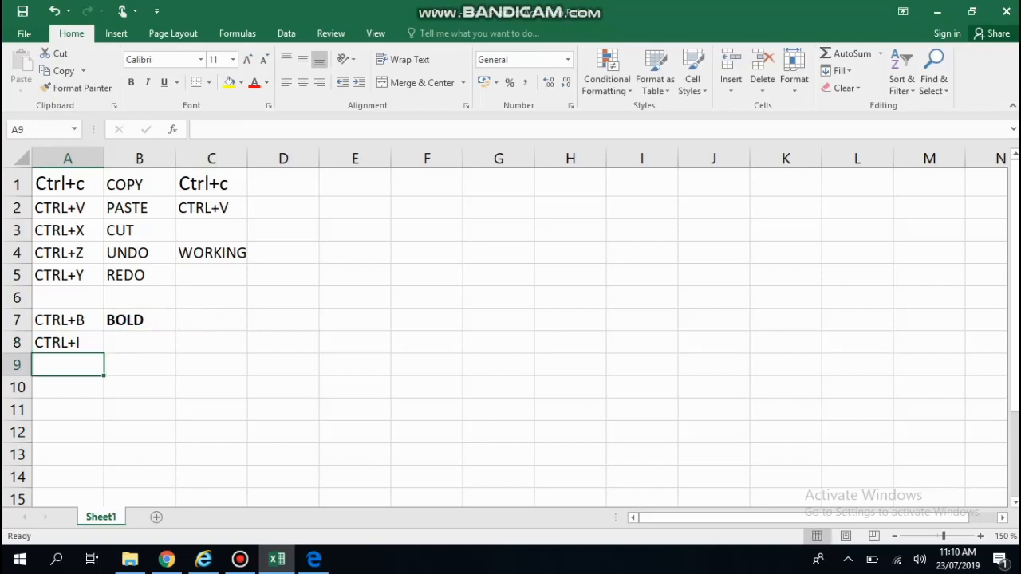
- Enter the label "ITALIC" in cell B8, correcting its spelling
key("Up")
key("Right")
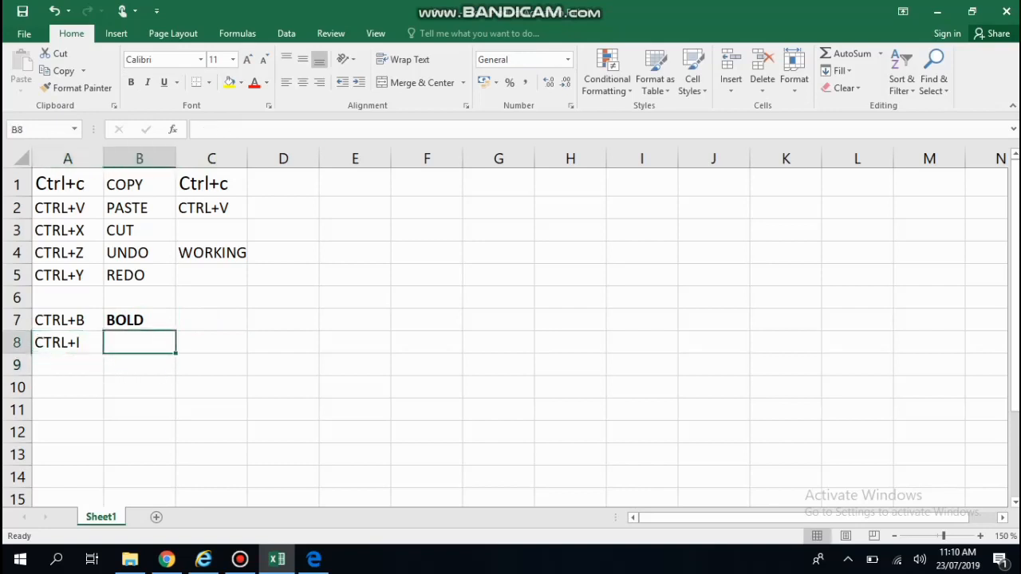
type("IT")
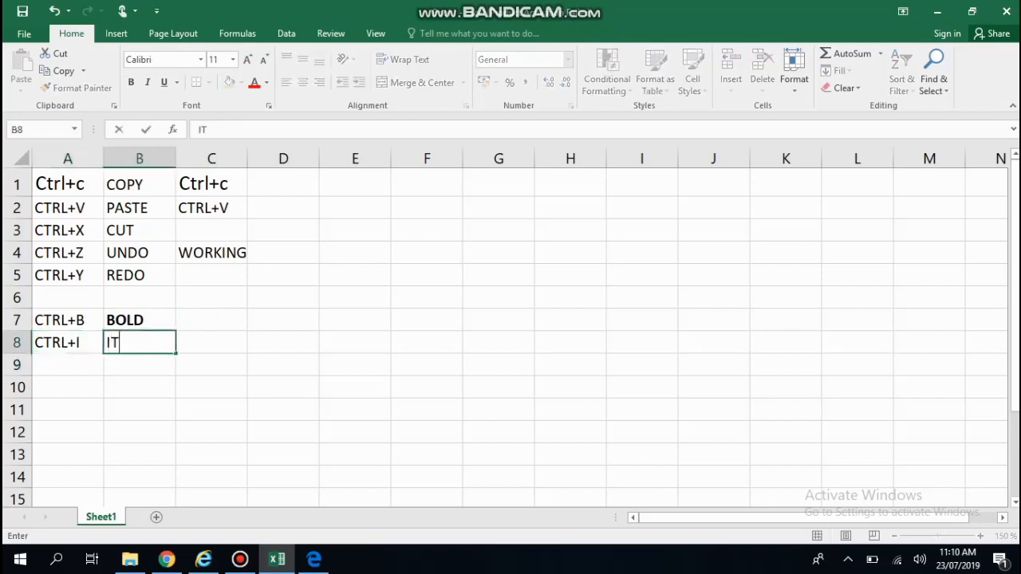
type("LIC")
key("Return")
key("Up")
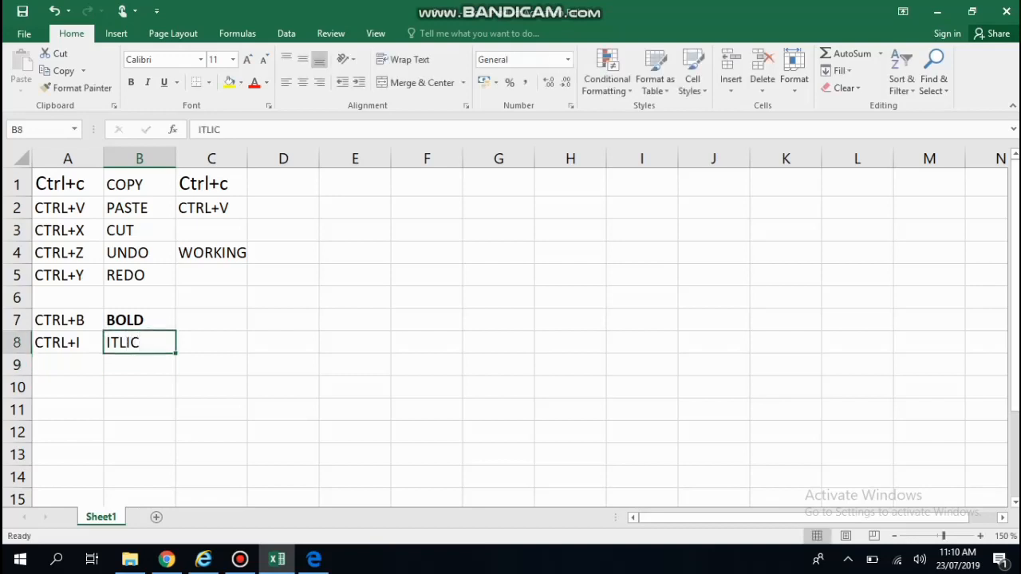
key("F2")
key("Left")
key("Left")
key("Left")
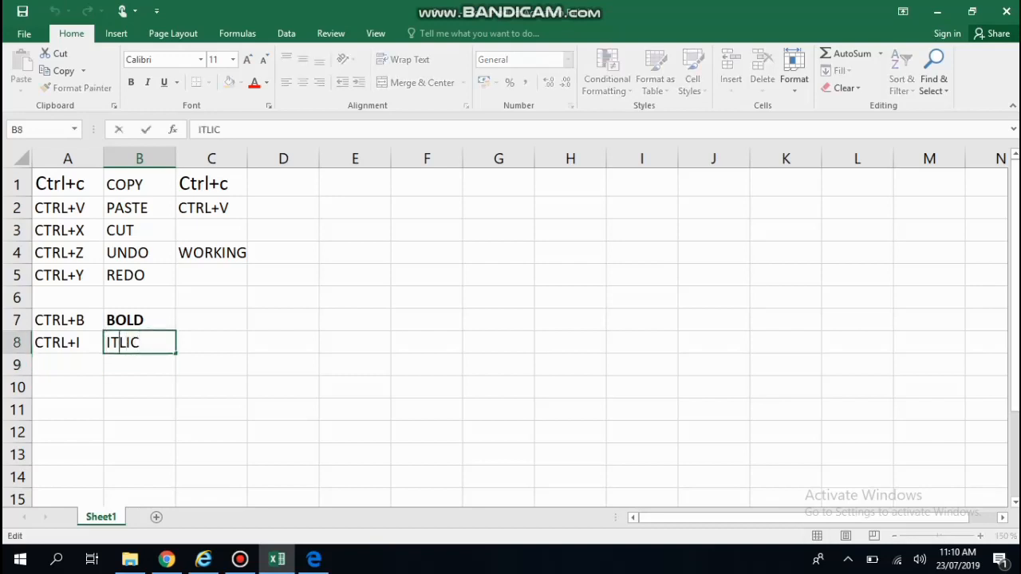
type("A")
key("Return")
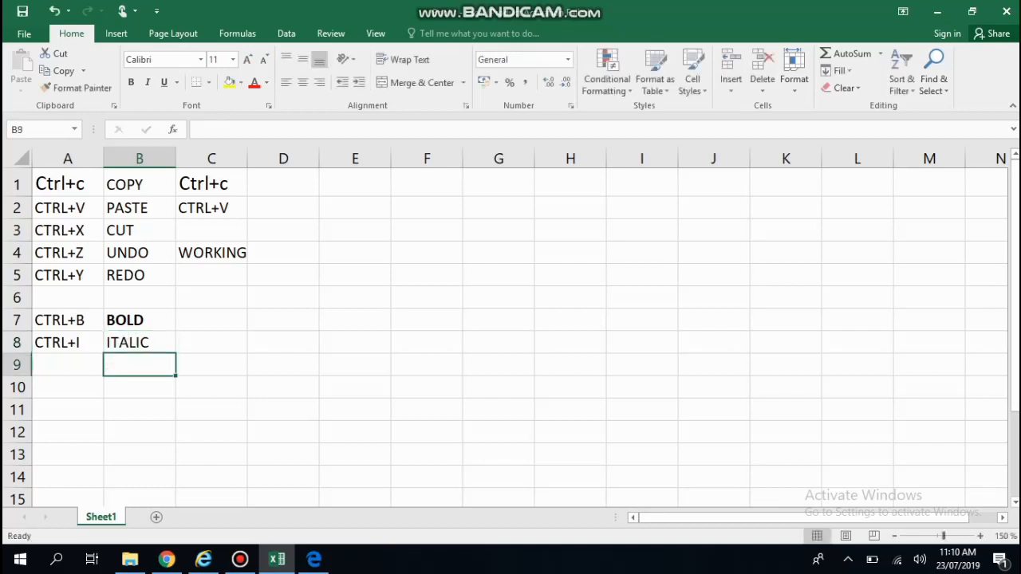
- Apply italic formatting to the label in cell B8, toggling it off and on again
key("Right")
key("Up")
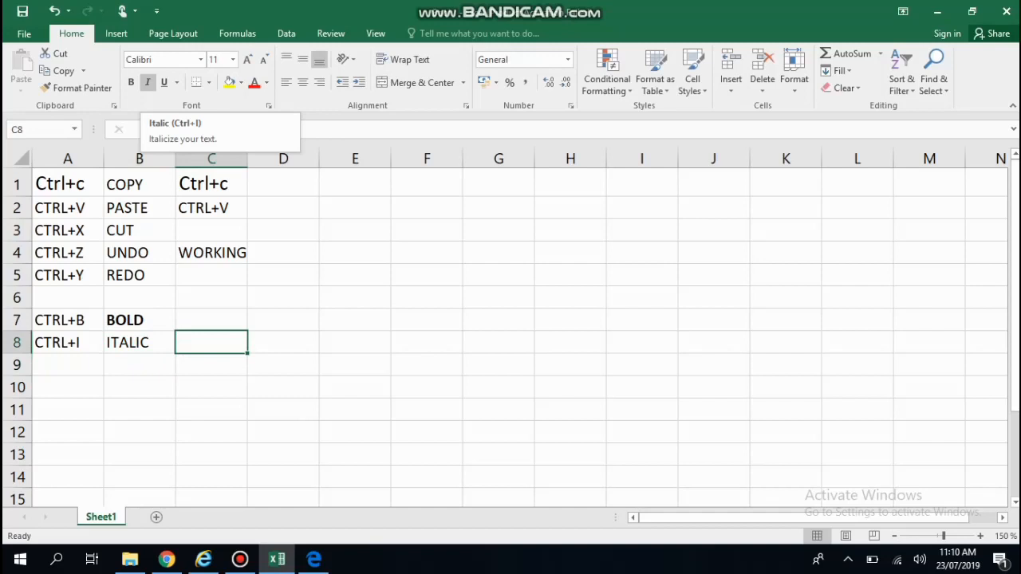
key("Left")
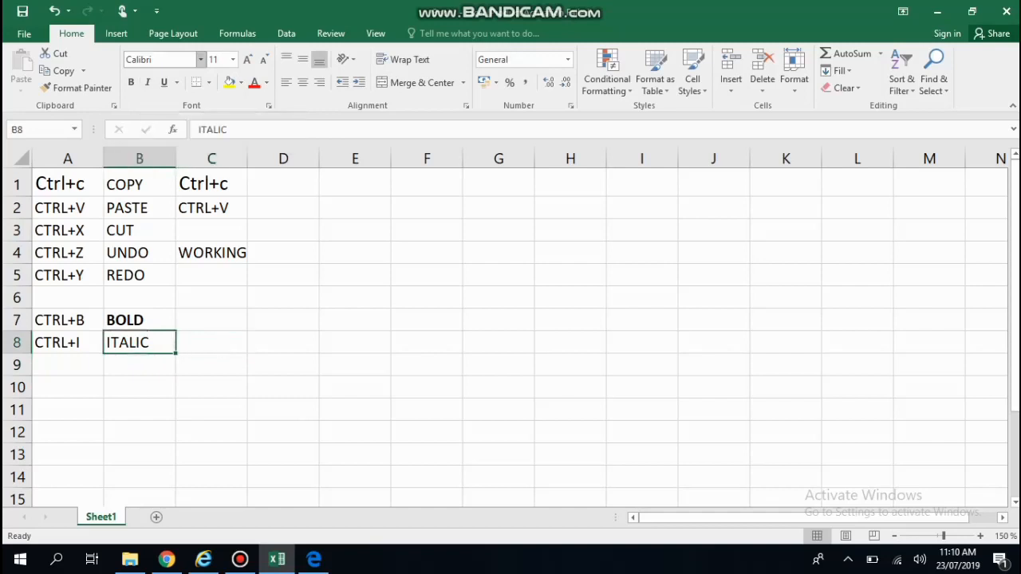
left_click(148, 82)
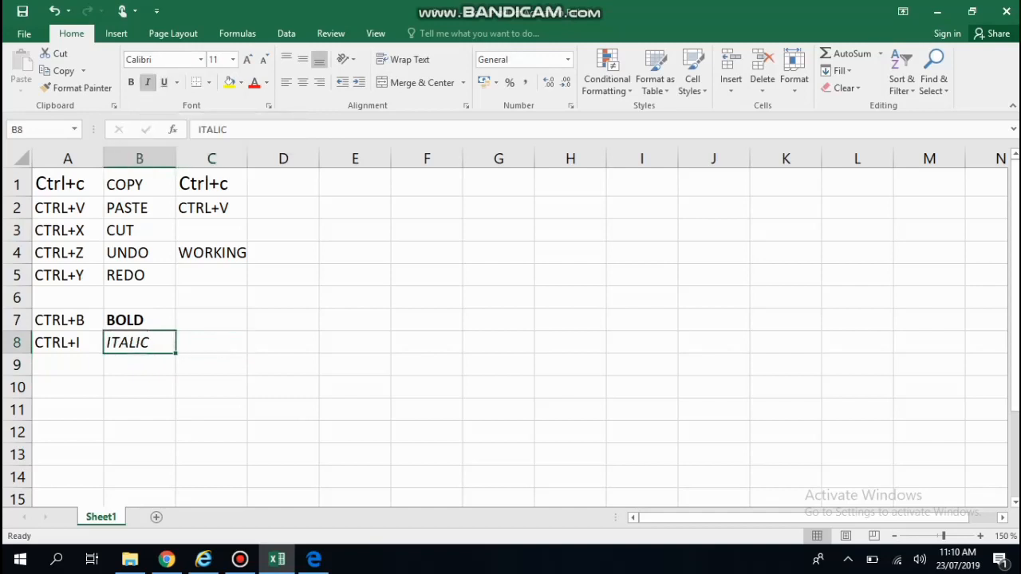
key("ctrl+i")
key("ctrl+i")
key("Right")
key("Left")
key("Right")
key("Left")
- Enter the text "CTRL+U" in cell A9, below the CTRL+I entry
key("Left")
key("Down")
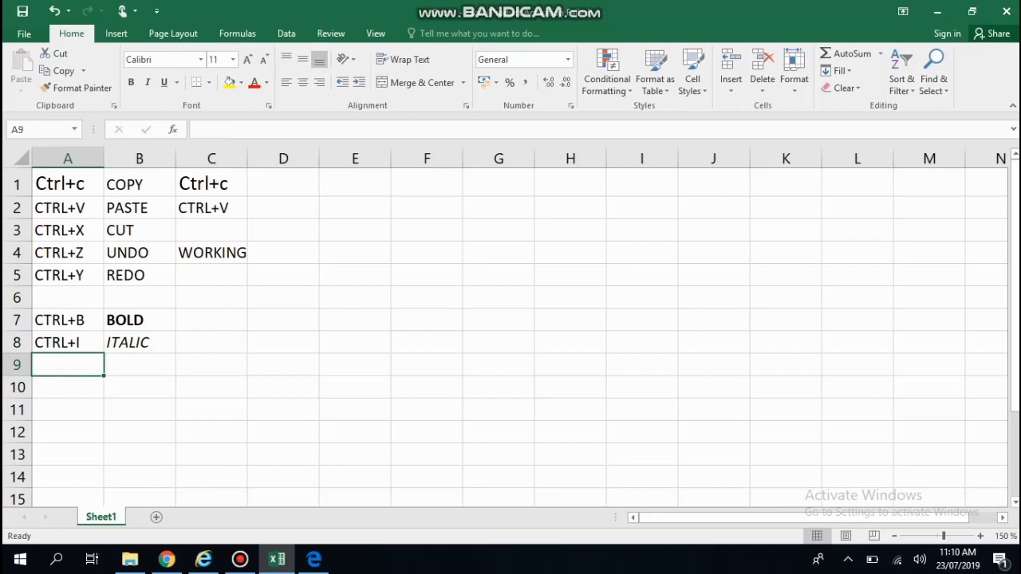
type("CTRL+I")
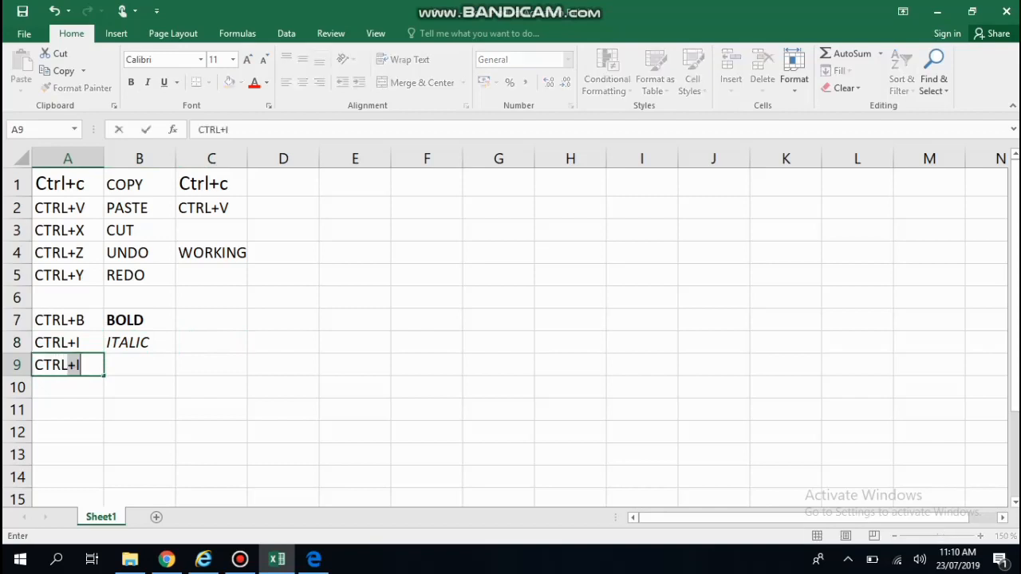
key("BackSpace")
type("U")
key("Return")
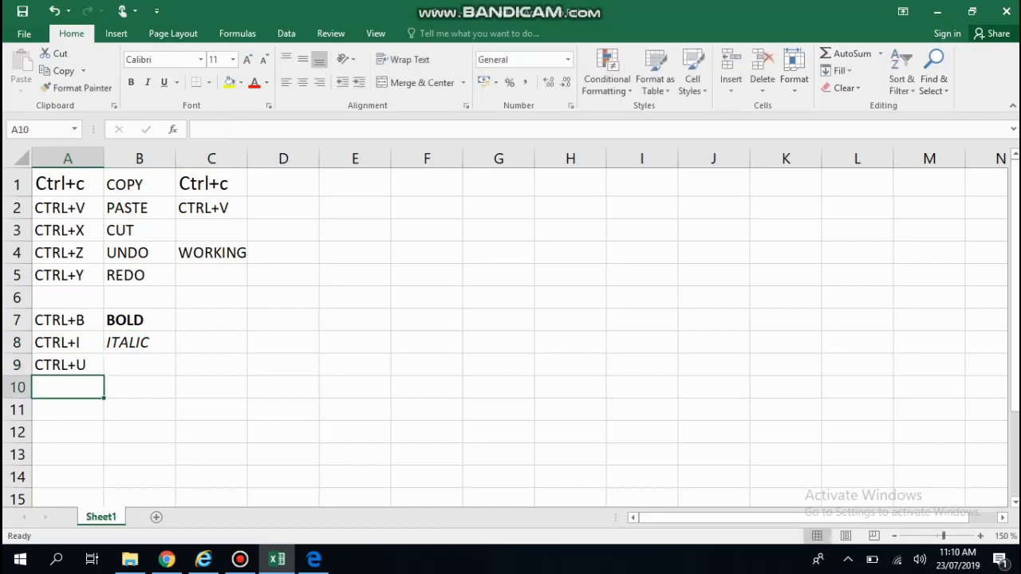
- Enter the label "UNDERLINE" in cell B9, next to the CTRL+U entry
key("Up")
key("Right")
type("UN")
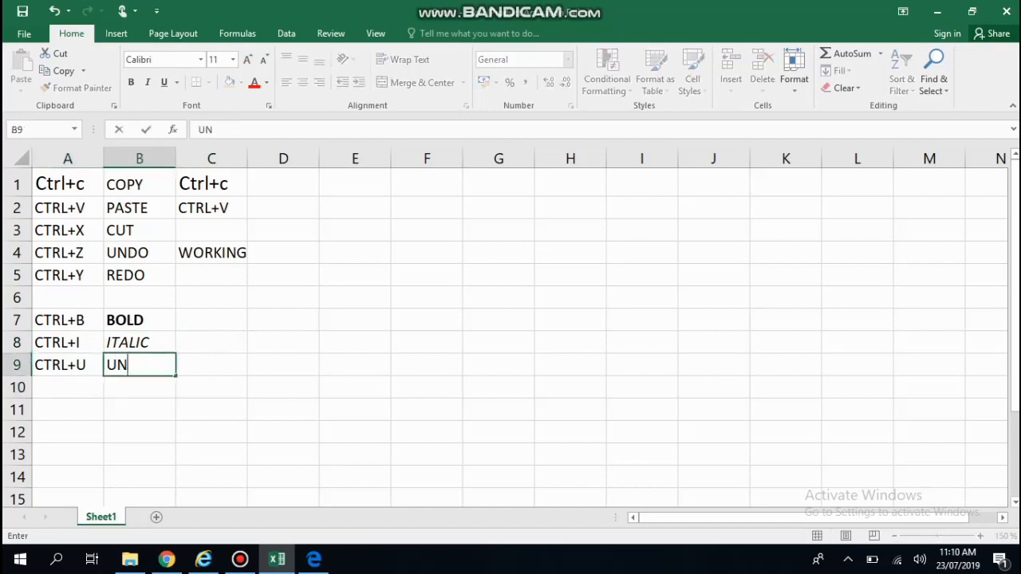
type("DERLINE")
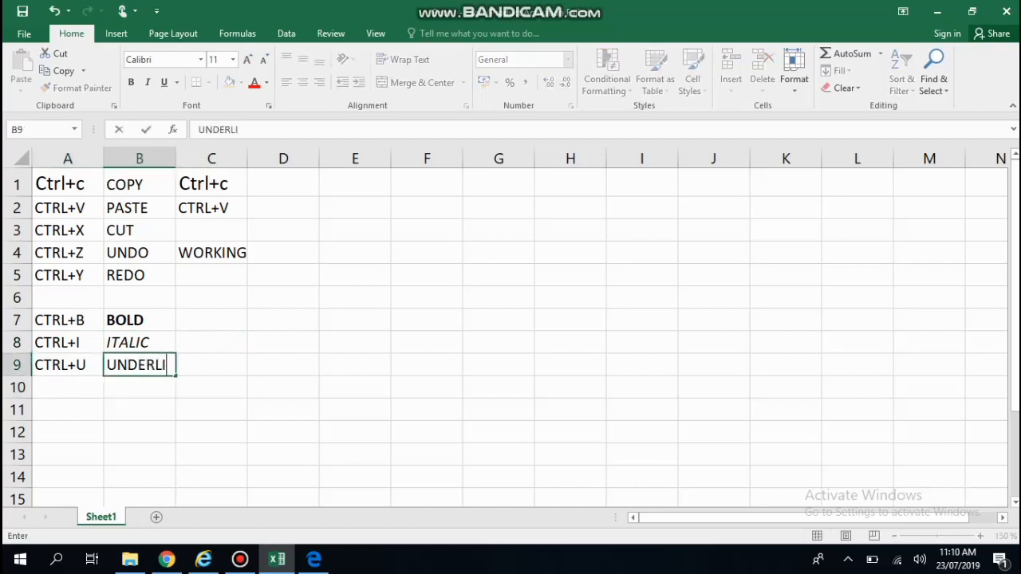
key("Return")
key("Up")
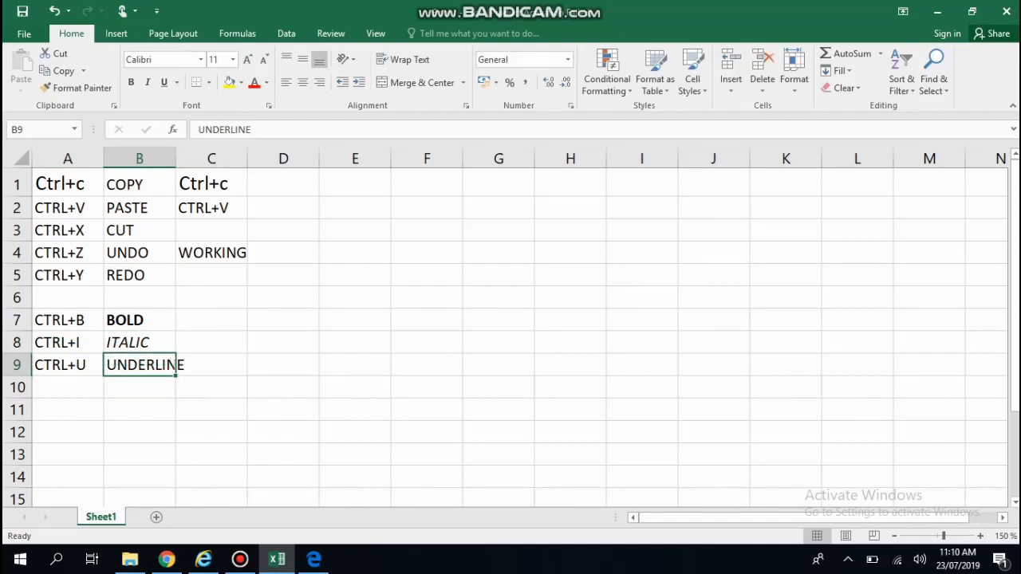
- Try underline formatting on the label in cell B9, toggling it on and off and leaving it off
key("ctrl+u")
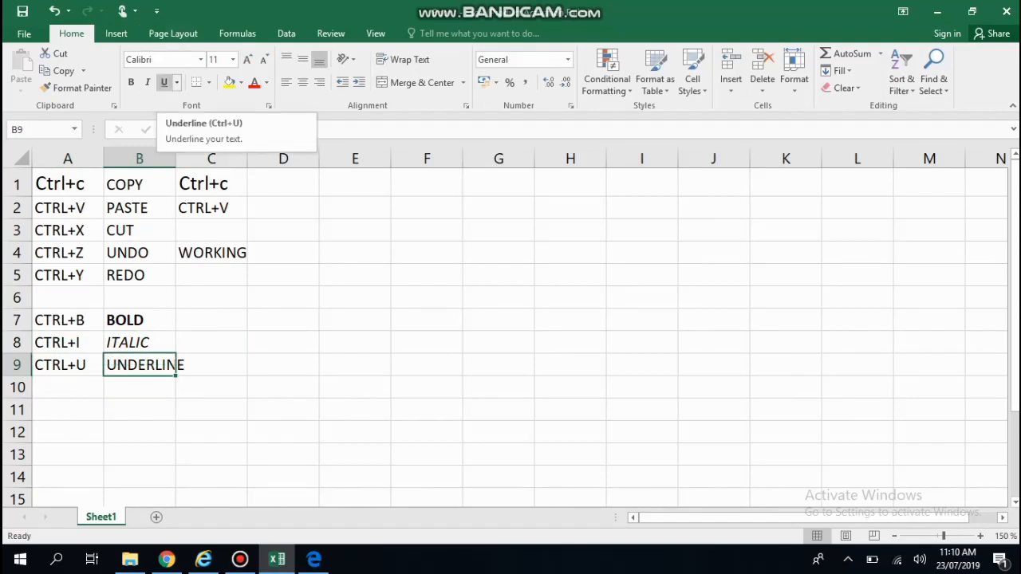
left_click(164, 82)
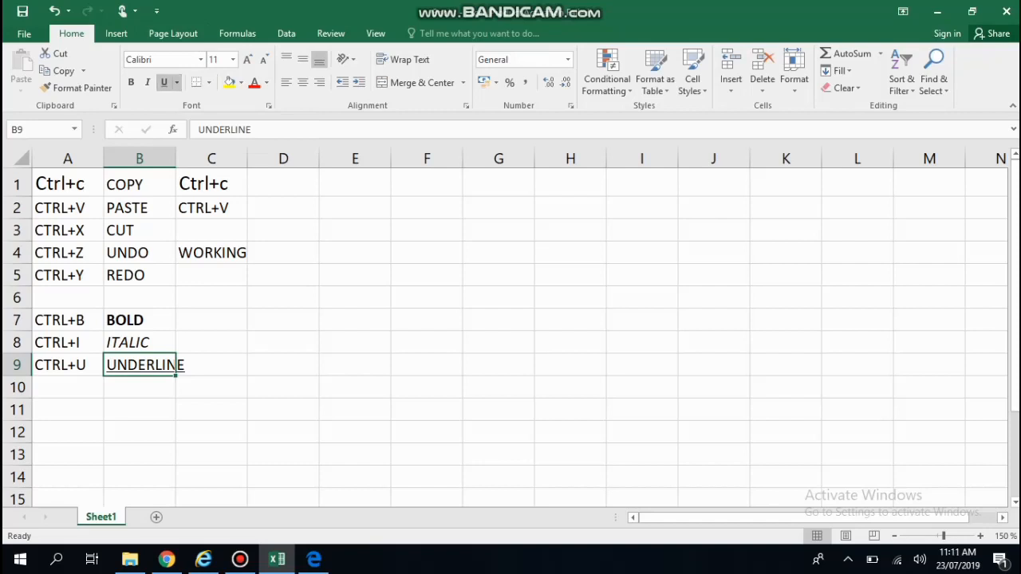
key("ctrl+u")
key("ctrl+u")
key("ctrl+u")
- Enter the text "CTRL+D" in cell A10, below the CTRL+U entry
key("Down")
key("Left")
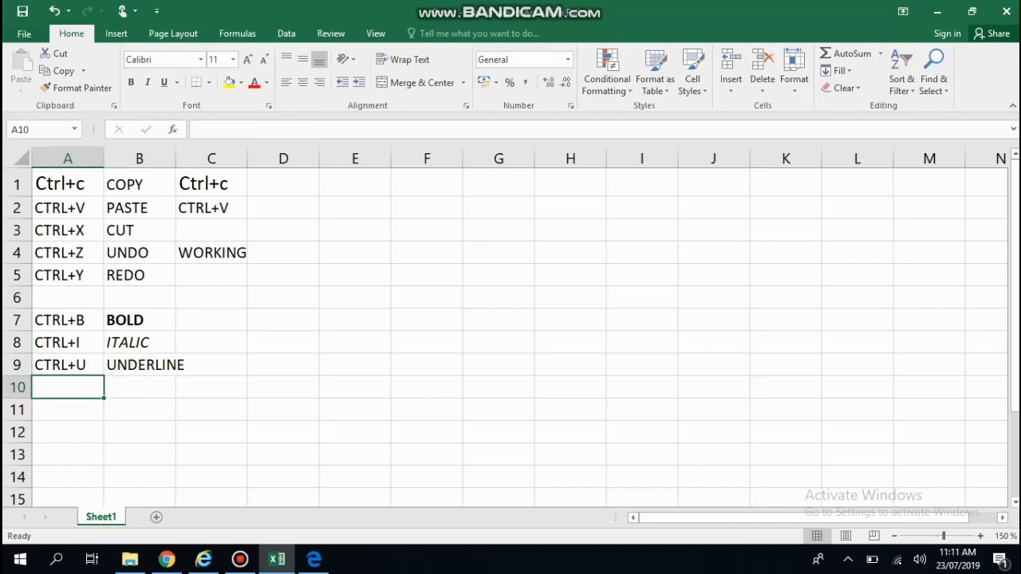
type("CTRL")
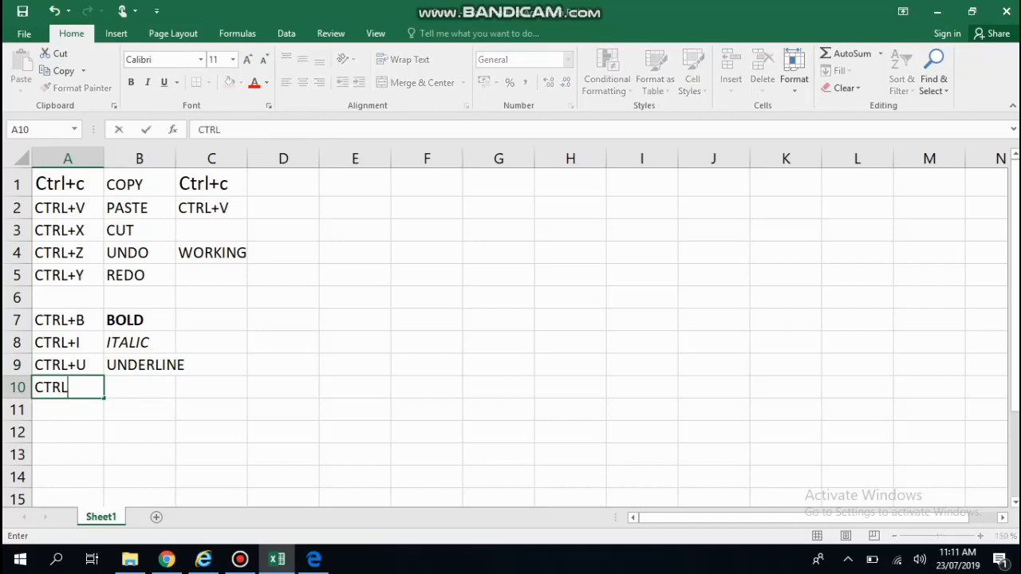
type("+D")
key("Return")
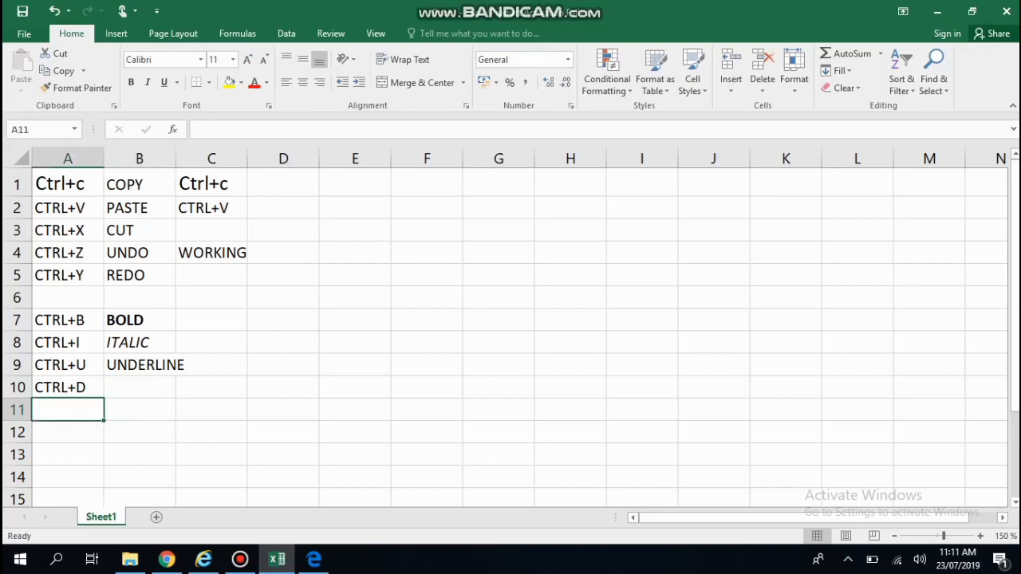
- Fill cell A11 and cell B10 down from the cells above, undoing each fill
key("ctrl+d")
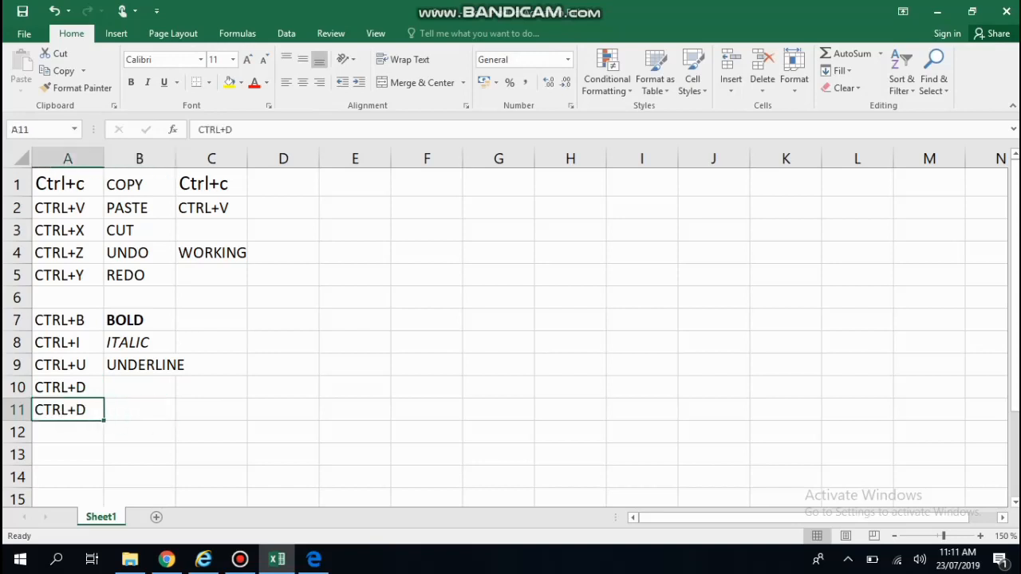
key("ctrl+z")
key("Up")
key("Right")
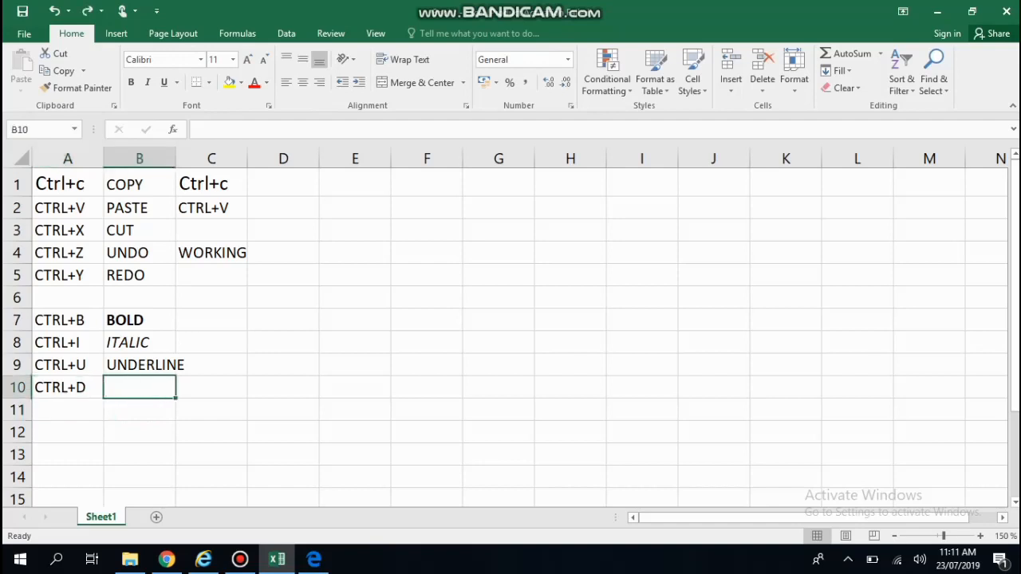
key("ctrl+d")
key("Left")
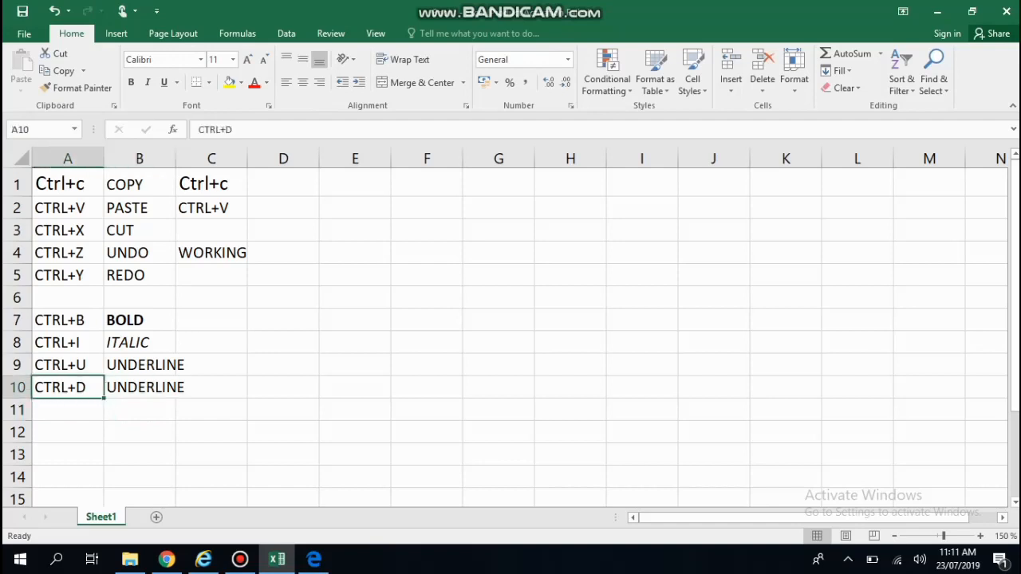
key("Right")
key("ctrl+z")
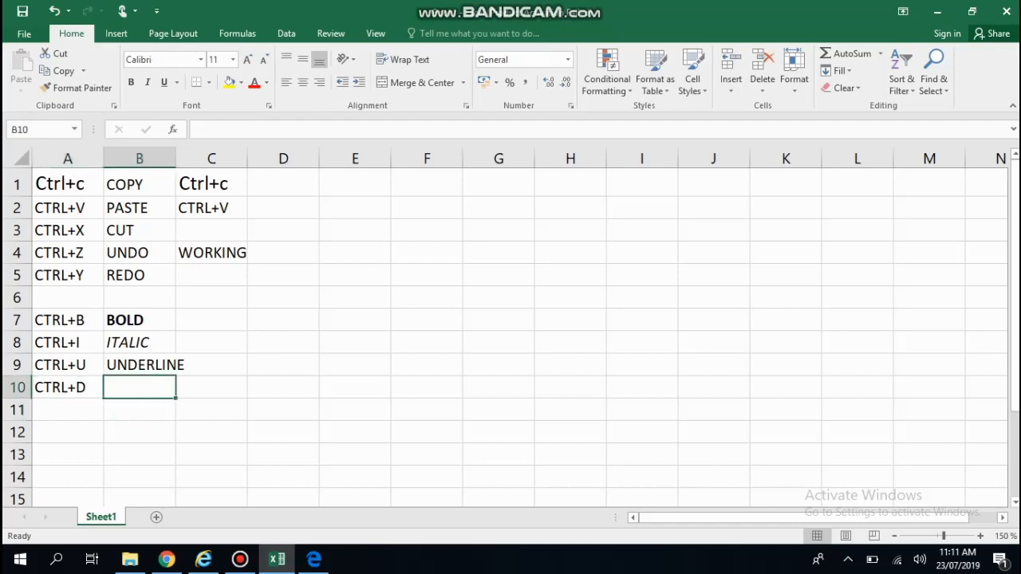
- Enter the description "PASTING SAME VALUE FROM UPPER CELL" in cell B10, next to the CTRL+D entry
type("PASTYE")
key("BackSpace")
key("BackSpace")
key("BackSpace")
key("BackSpace")
key("BackSpace")
key("BackSpace")
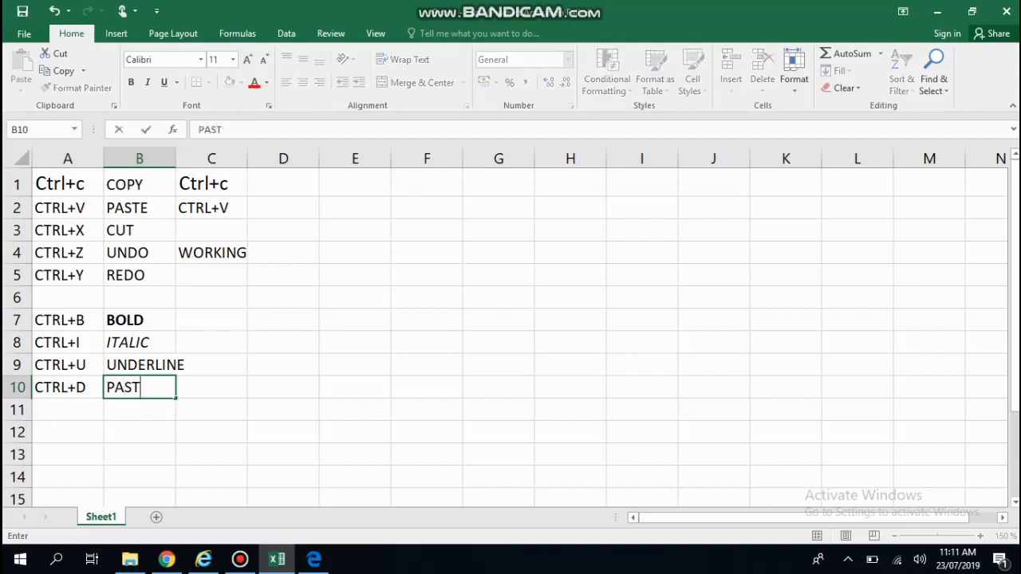
type("PASTING SAME")
key("BackSpace")
key("BackSpace")
type("AME ")
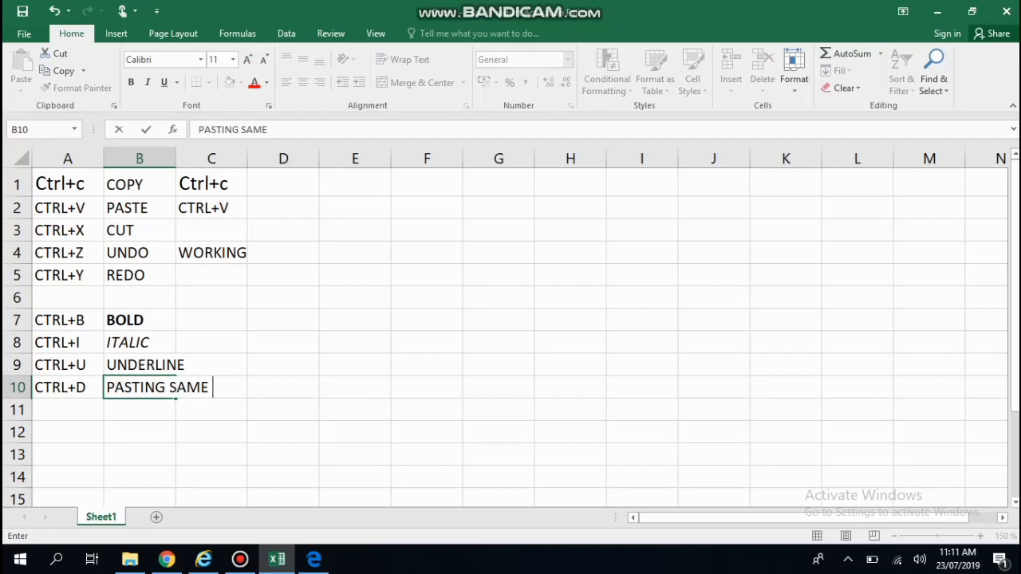
type("VALUE FR")
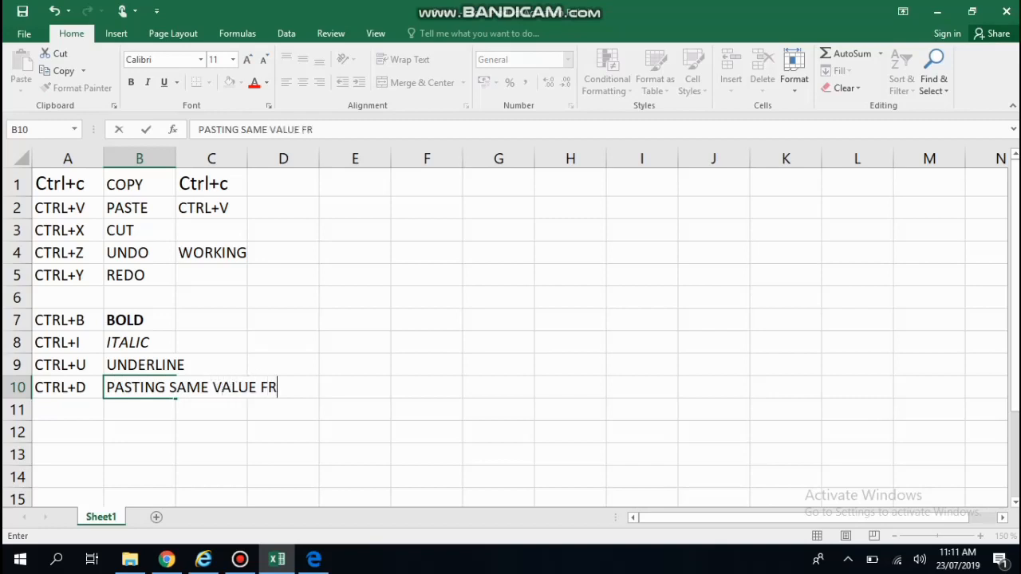
type("OM UPPER CEE")
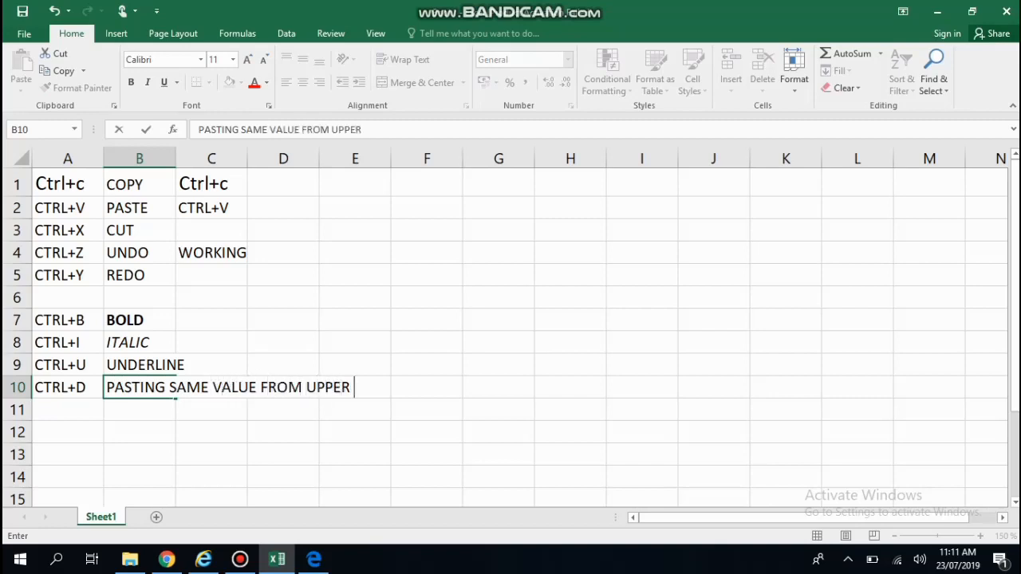
key("BackSpace")
type("LL")
key("Return")
key("Down")
key("Up")
key("Up")
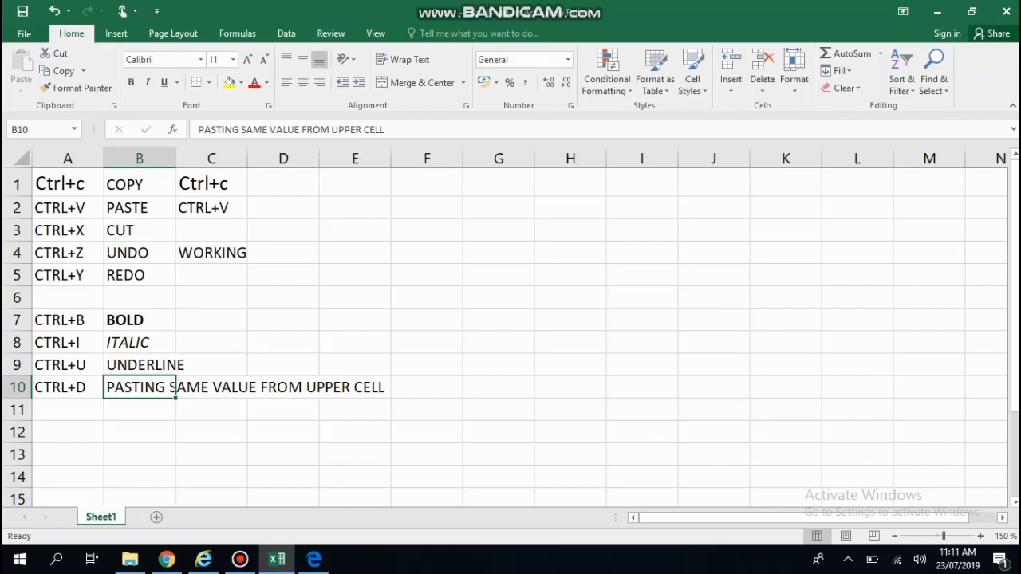
- Create a new blank workbook and close it, returning to the shortcut list with cell A11 selected
key("Down")
key("Left")
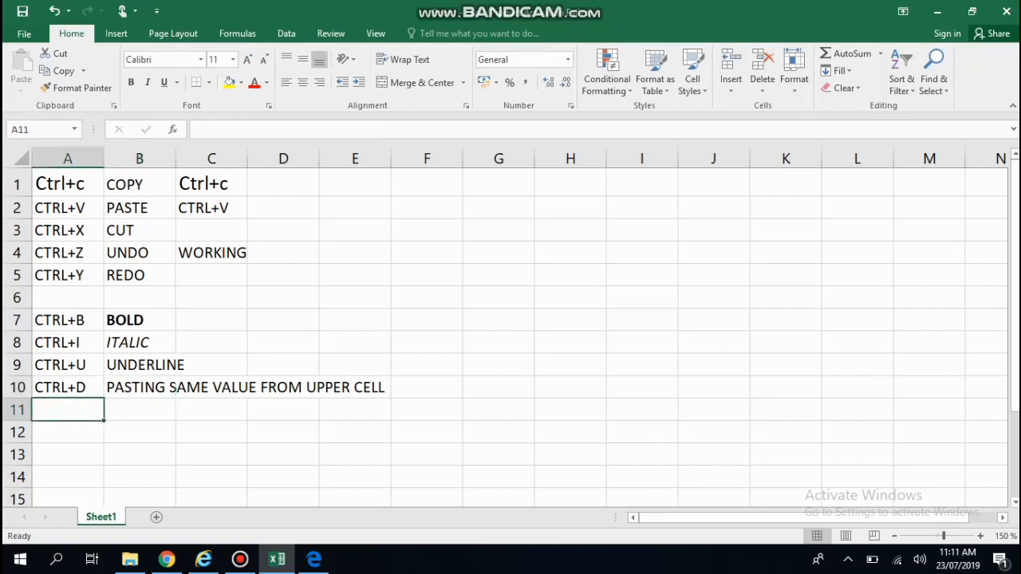
key("ctrl+n")
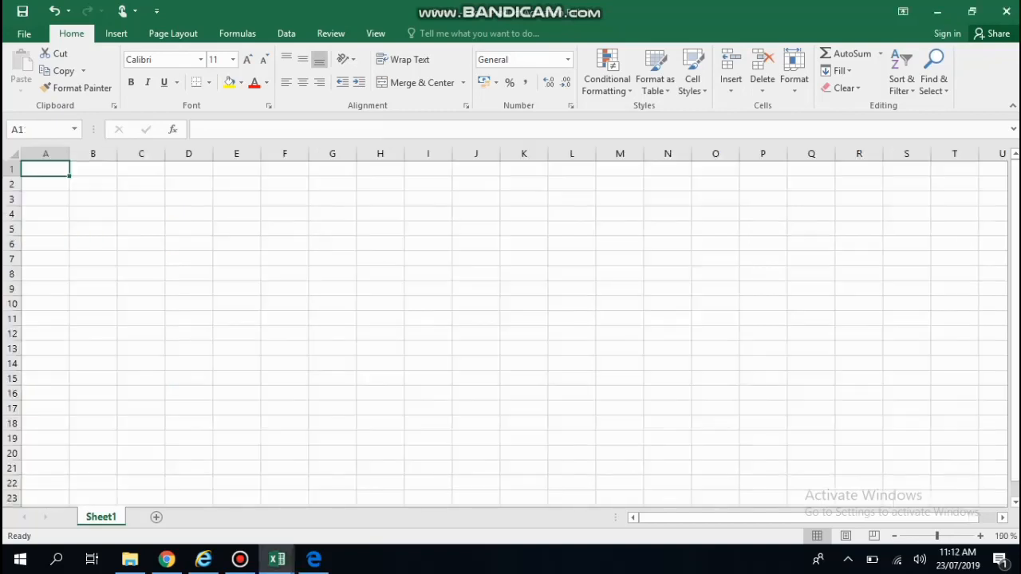
left_click(1007, 11)
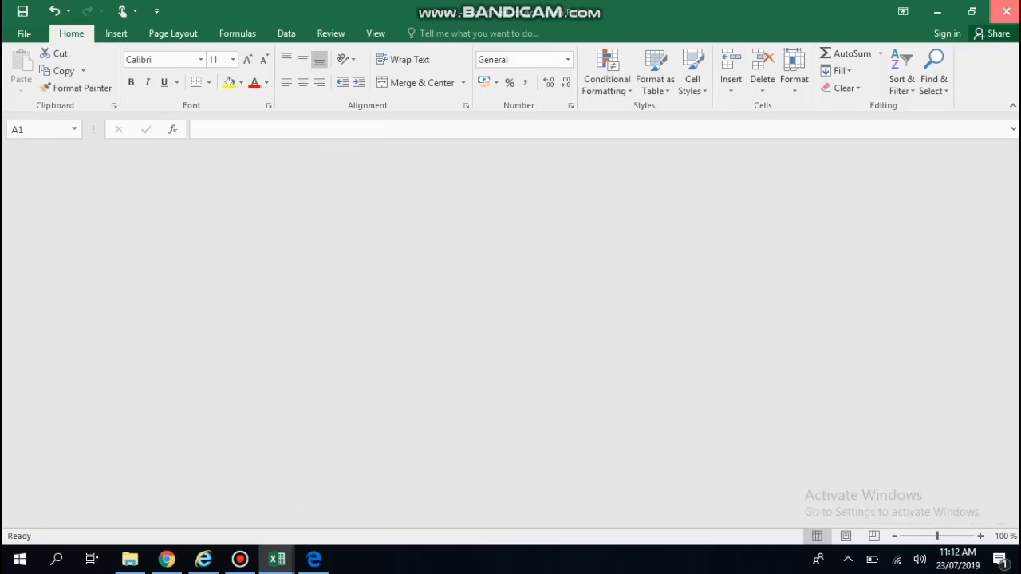
- Enter the text "CTRL+N" in cell A11, below the CTRL+D entry
type("CTRL")
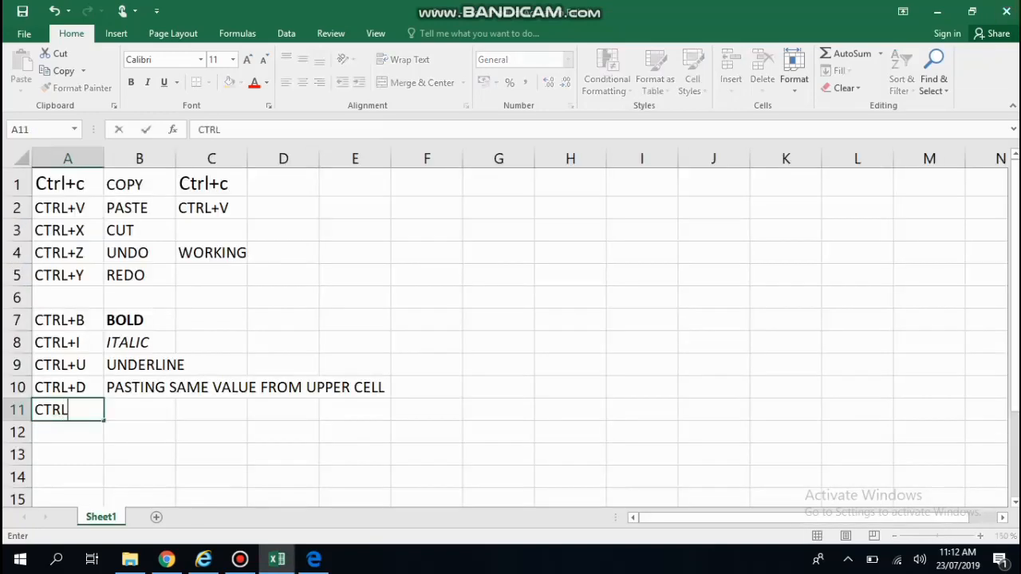
type("+N")
key("Return")
- Enter the description "IS USED FOR OPENING NEW FILE" in cell B11, next to the CTRL+N entry
key("Right")
key("Up")
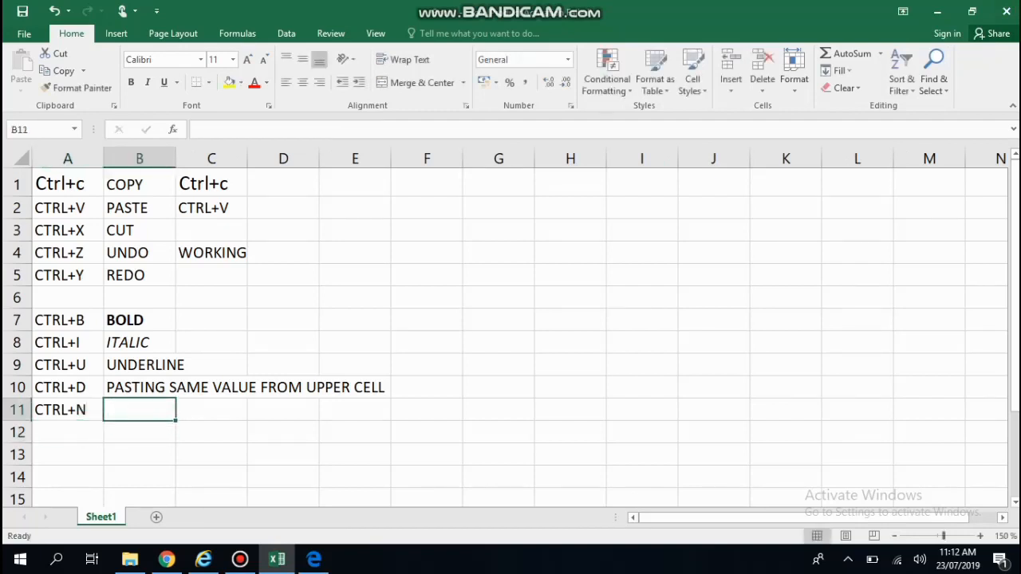
type("IS USED F")
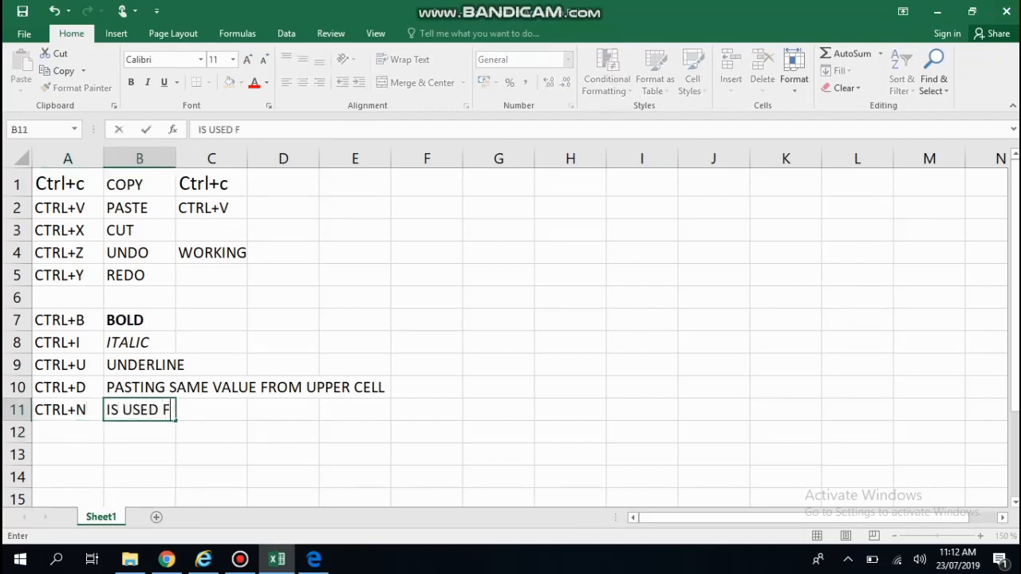
type("OR OPE")
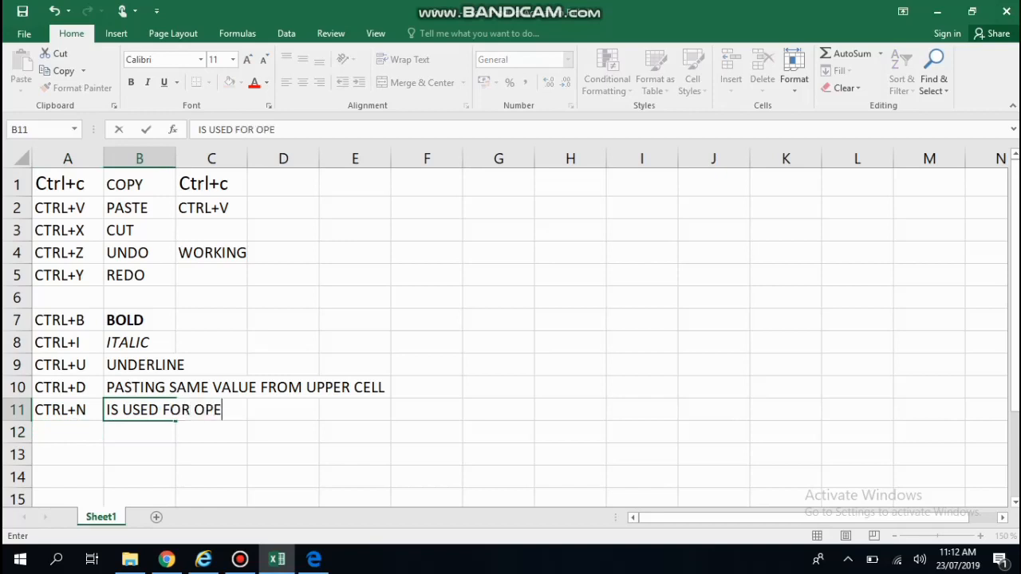
type("NING NEW FIL")
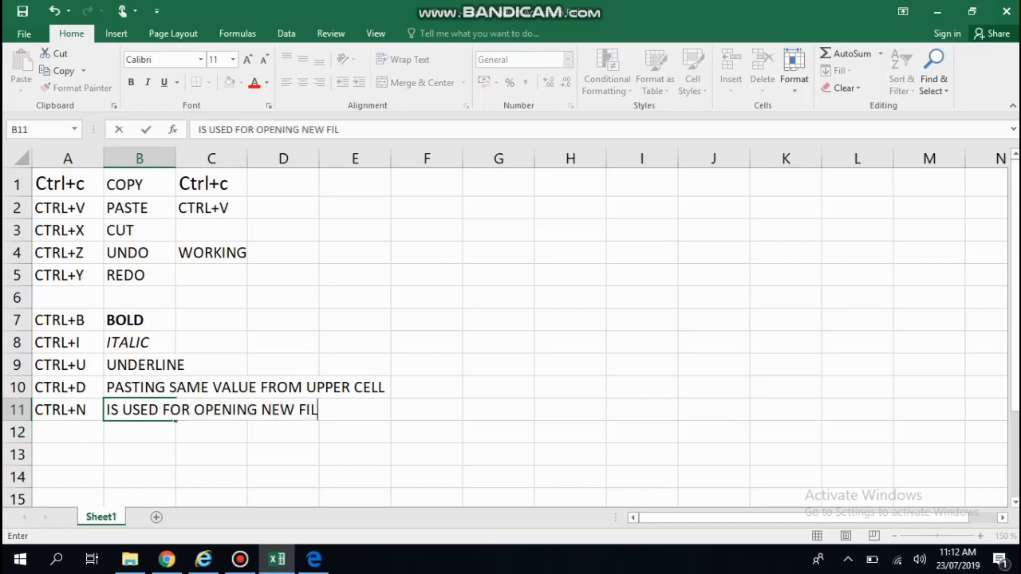
type("E")
key("Return")
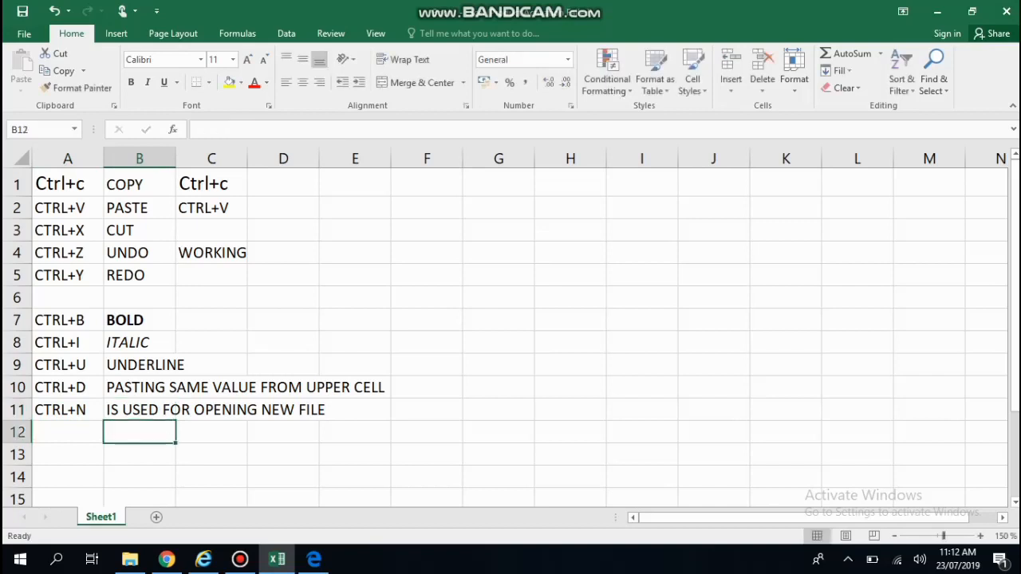
- Save the shortcut list workbook to the Desktop folder under the file name "SHORT KEYS"
key("Left")
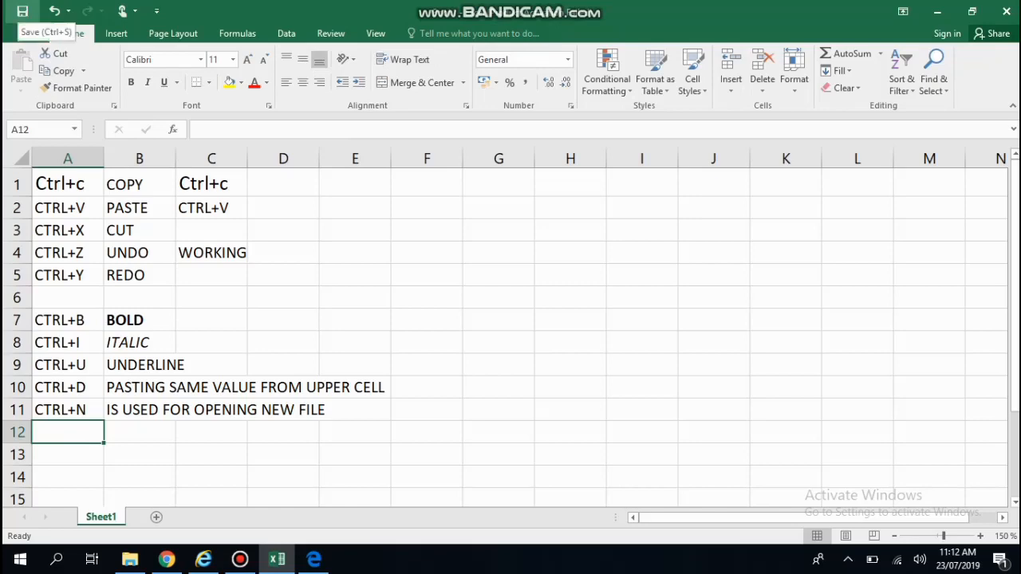
left_click(24, 33)
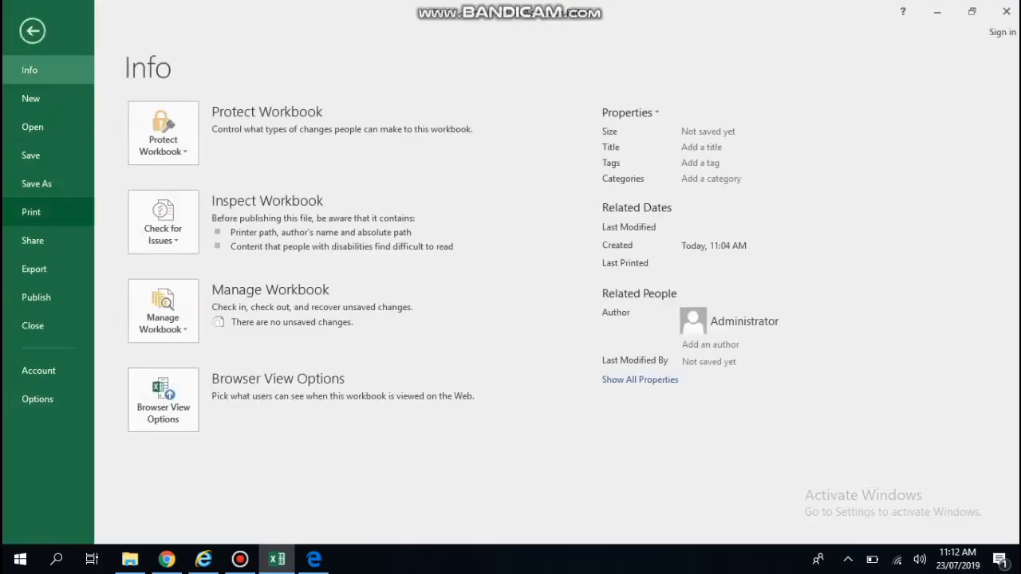
key("Escape")
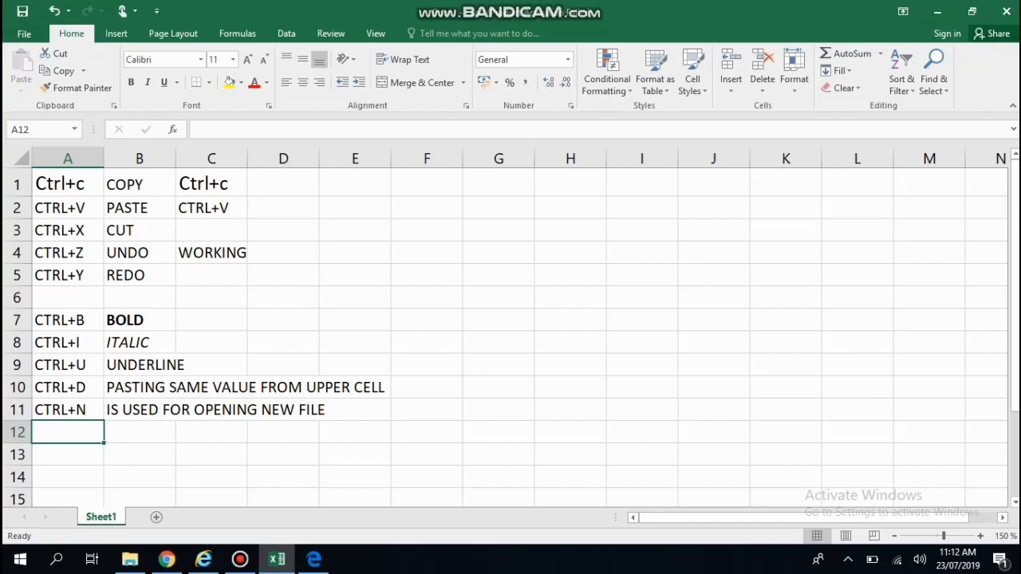
key("ctrl+s")
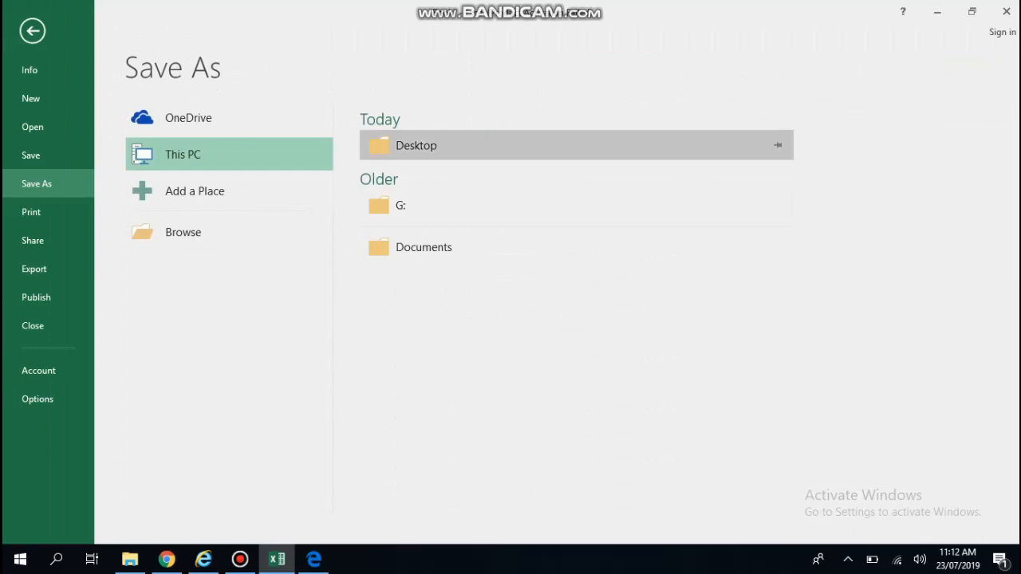
left_click(416, 146)
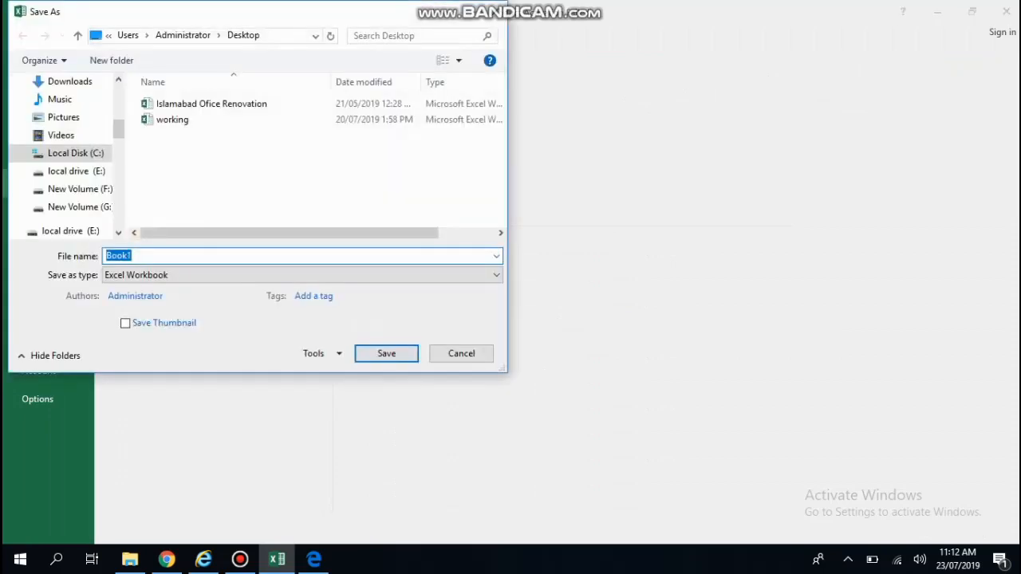
type("SHORT KEYS")
key("Return")
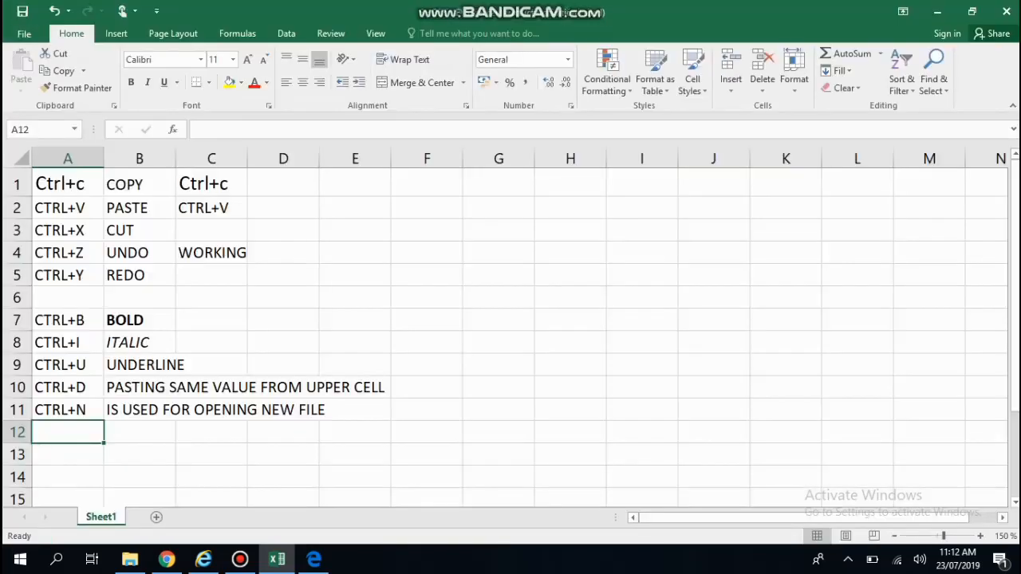